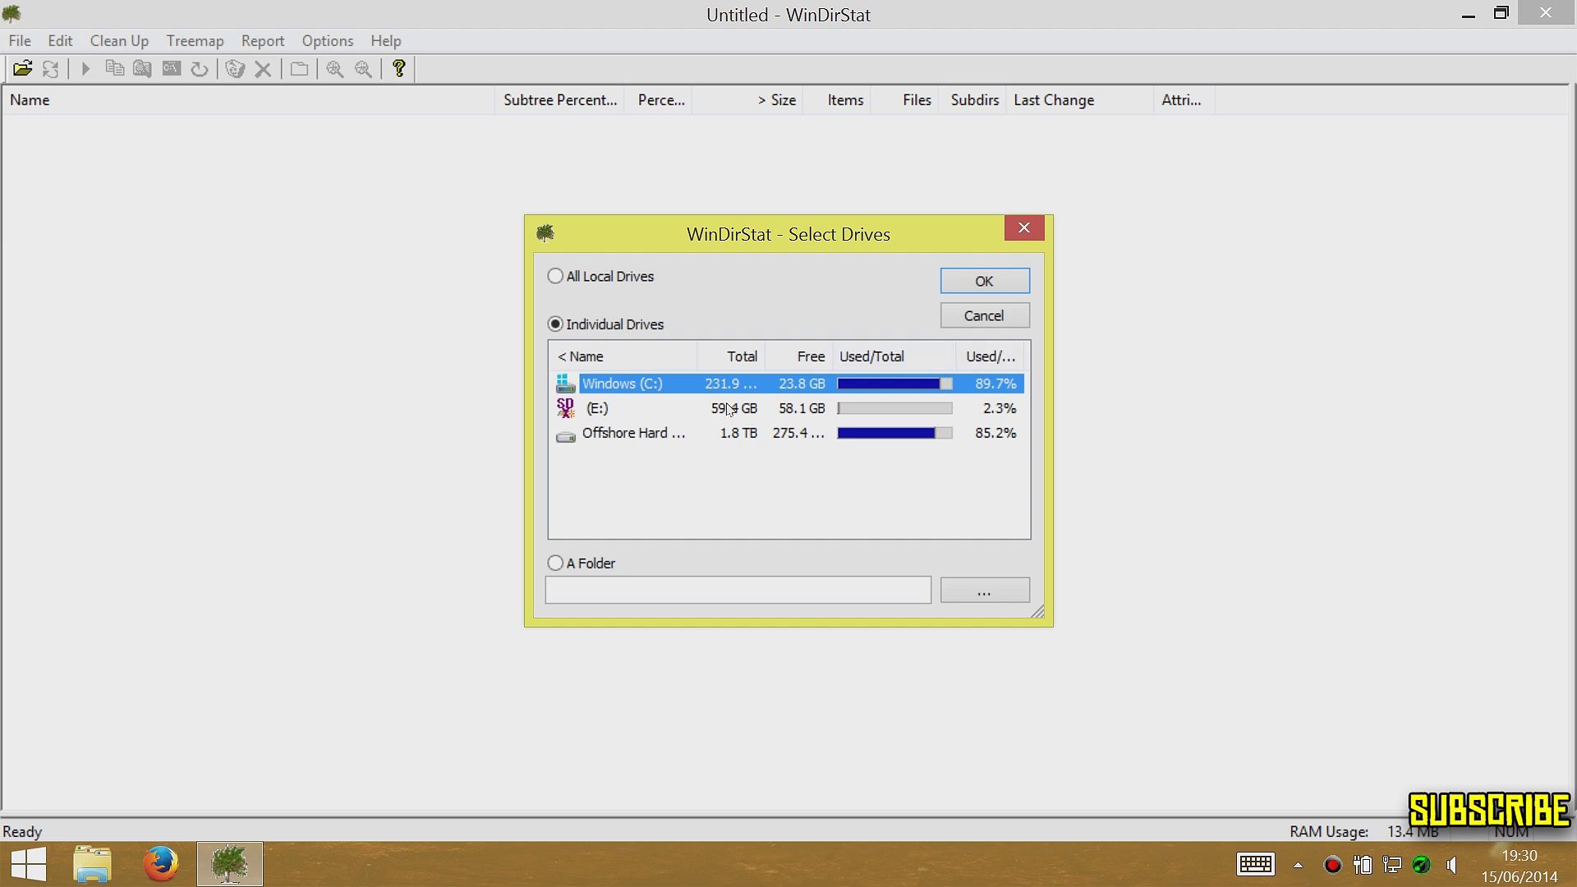
Step: Pick Windows (C:) as the individual drive and start the WinDirStat scan
ctrl+click(647, 380)
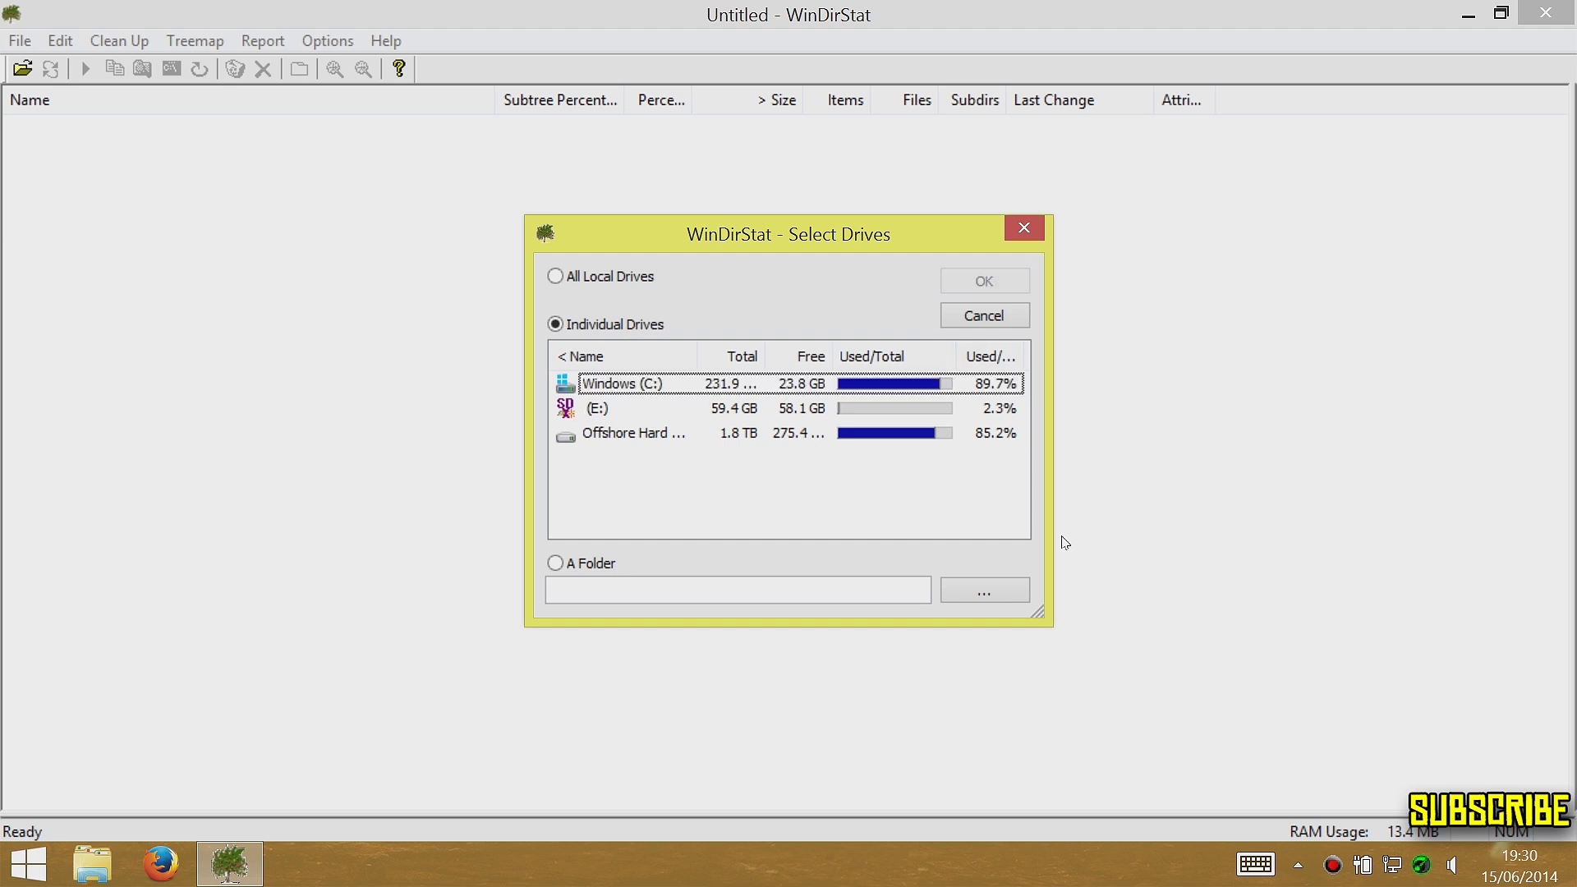
click(733, 382)
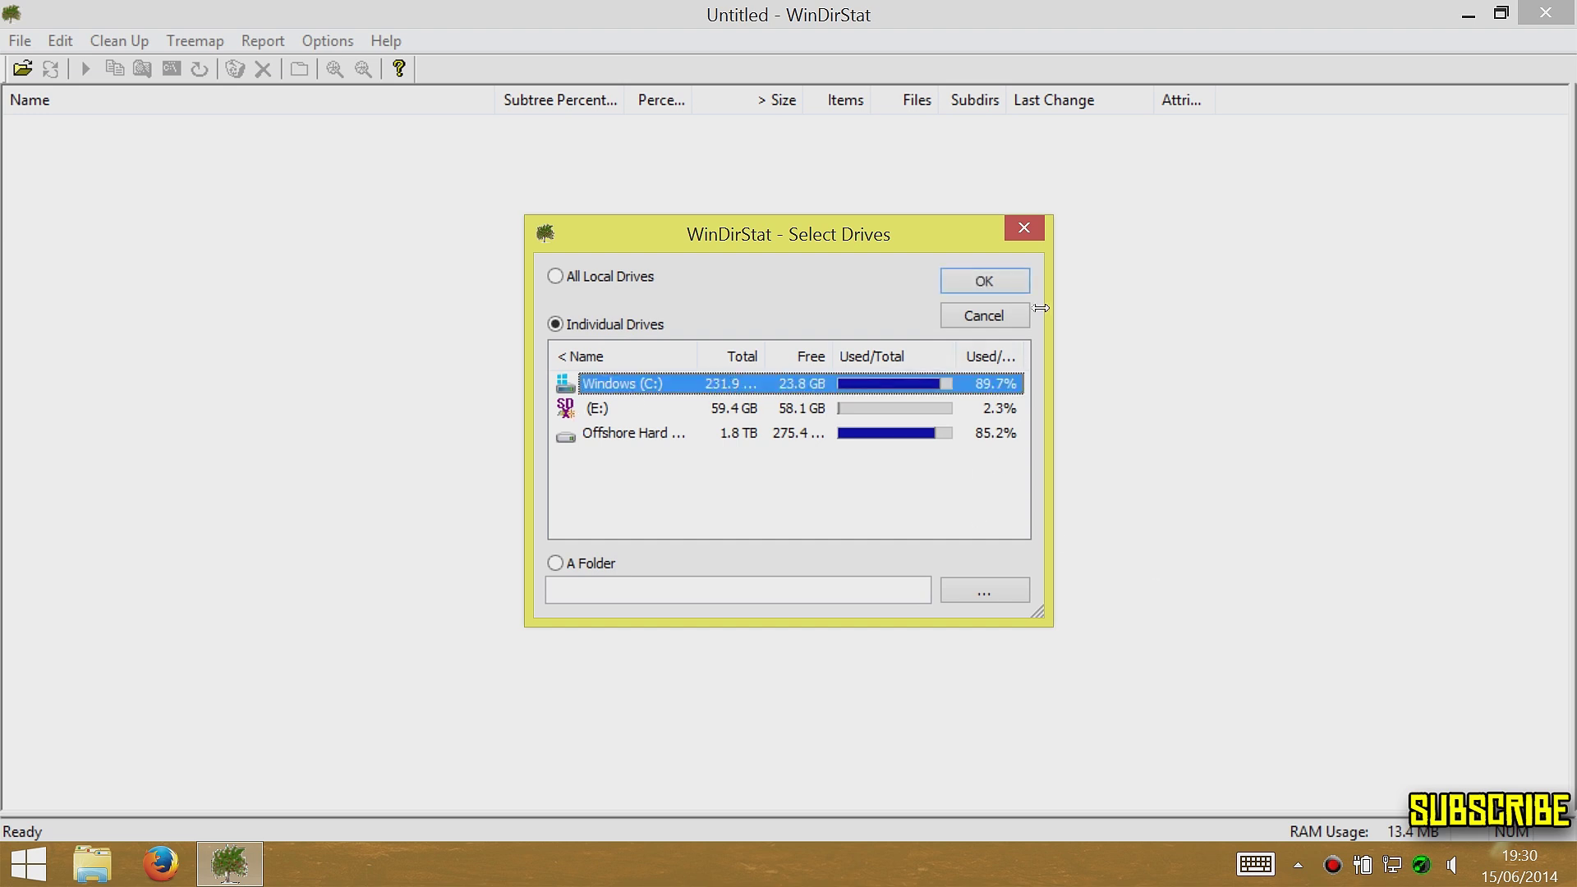
click(984, 281)
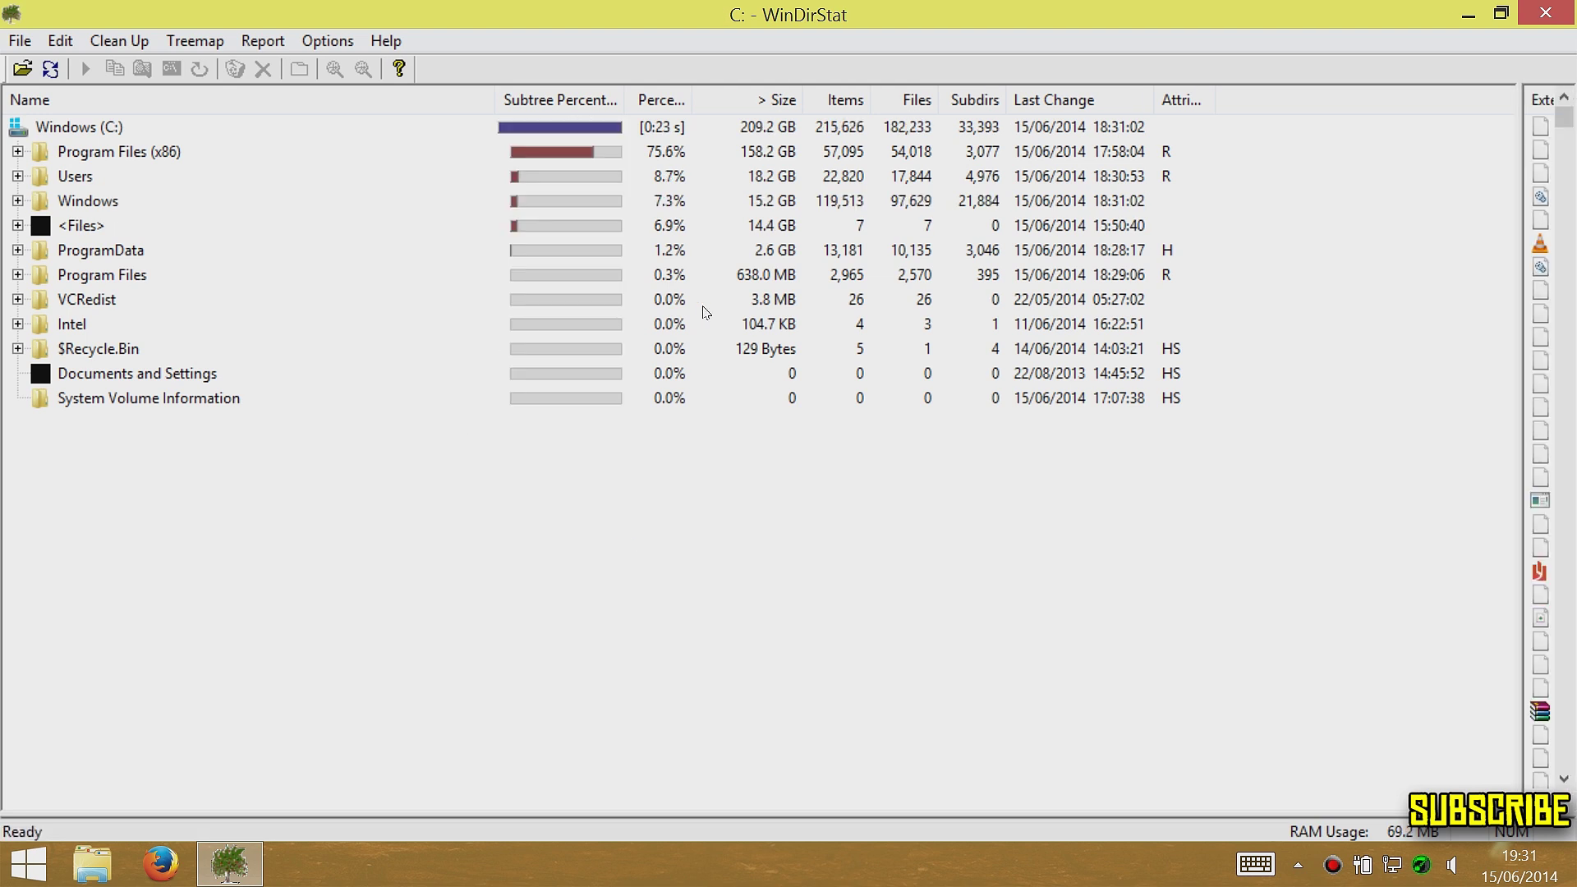
Step: Expand Users and the user profile to compare folder sizes, including Art
click(37, 181)
click(17, 176)
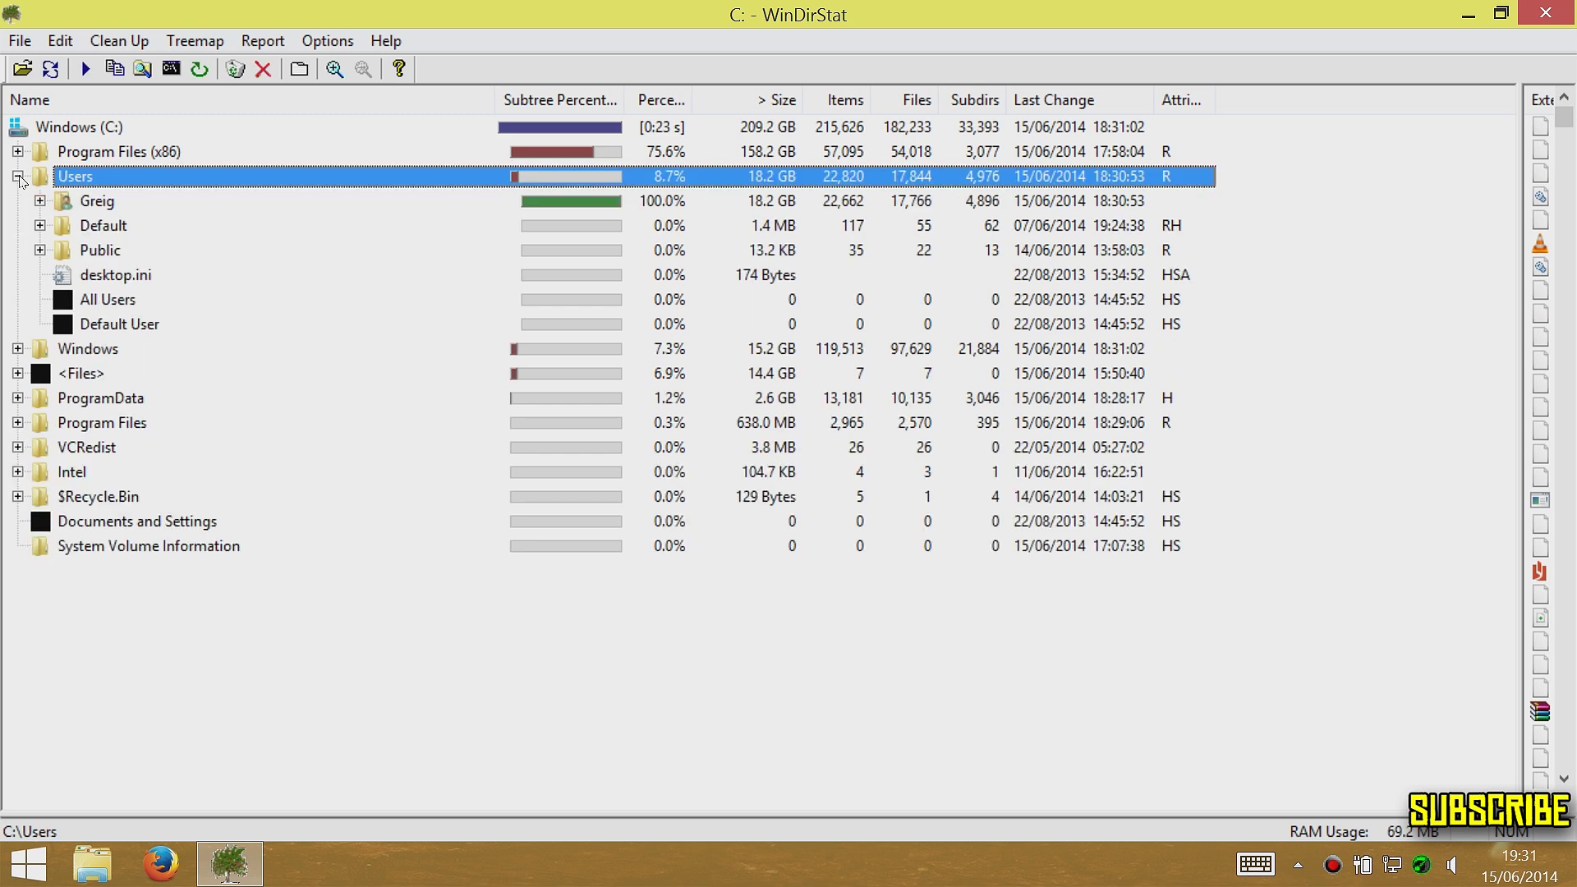
click(38, 199)
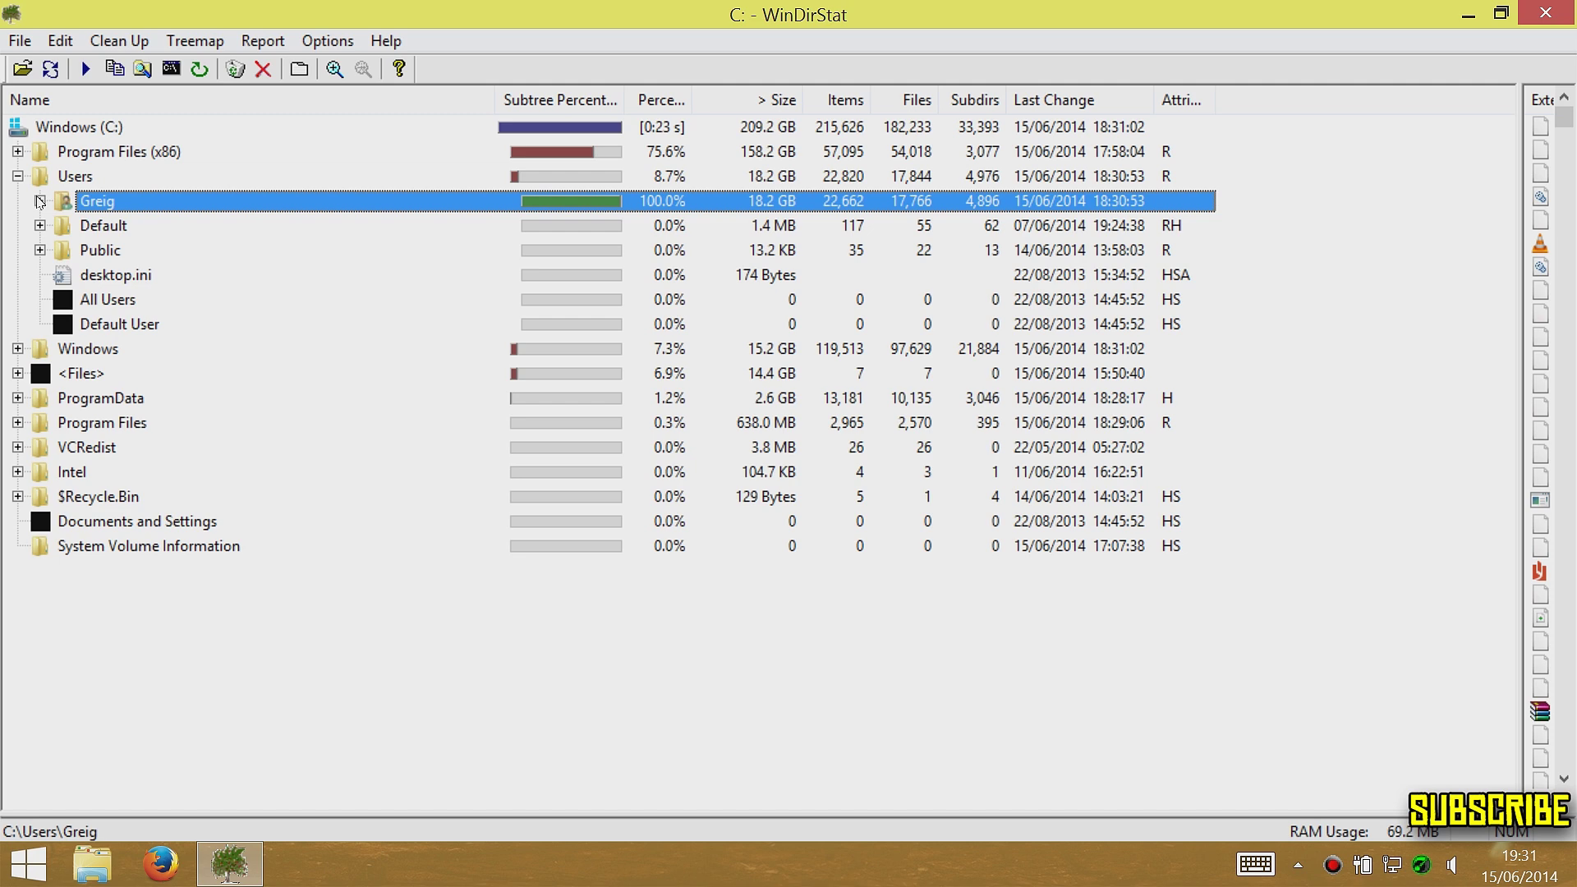
click(40, 201)
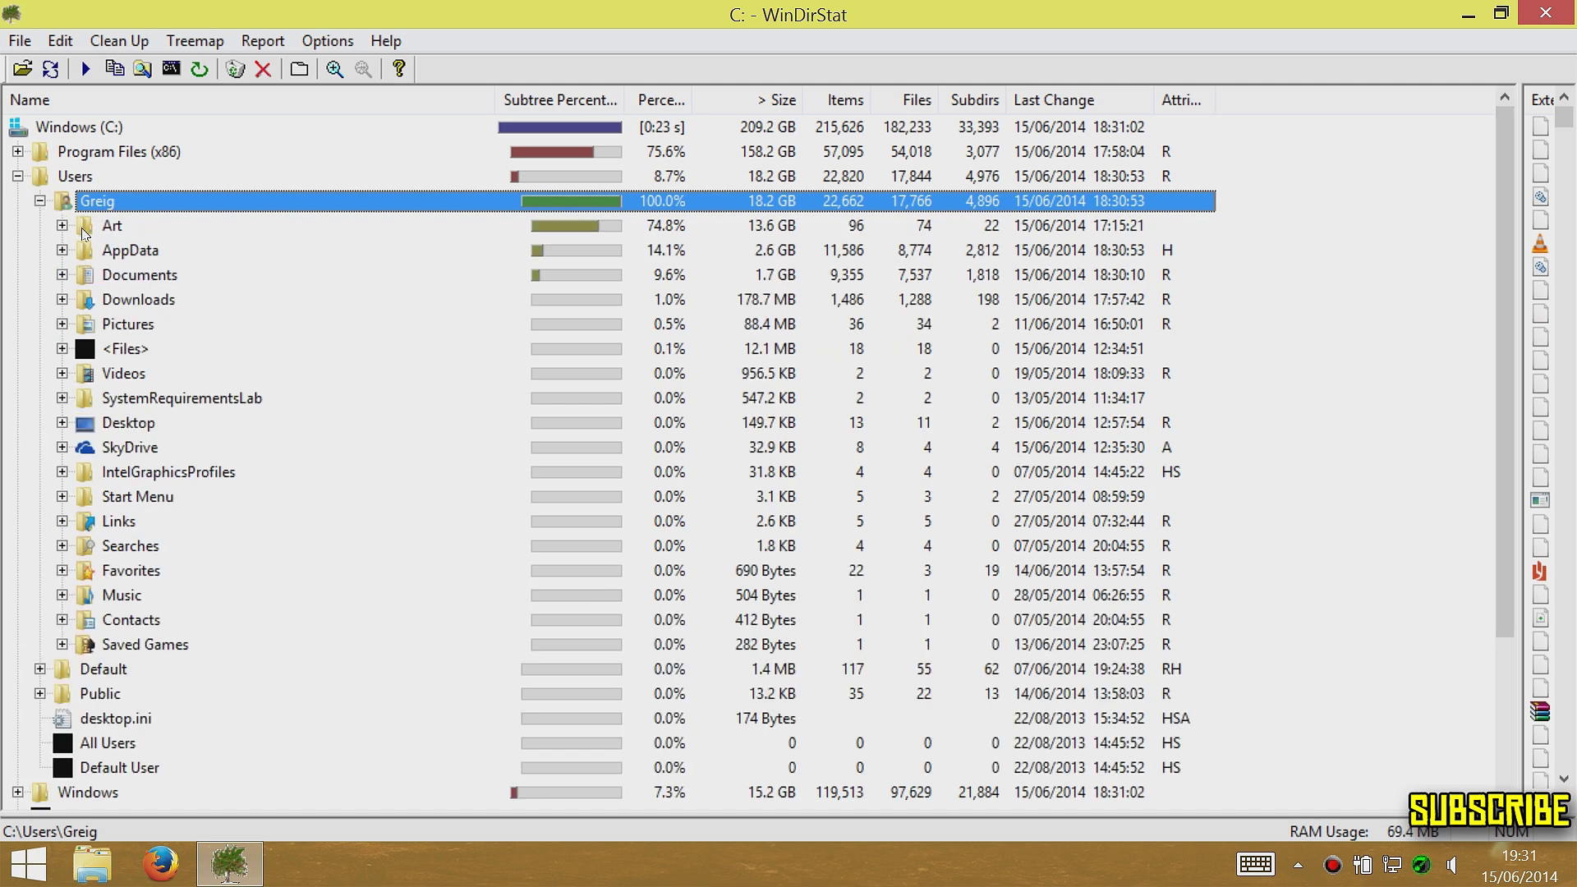
click(87, 230)
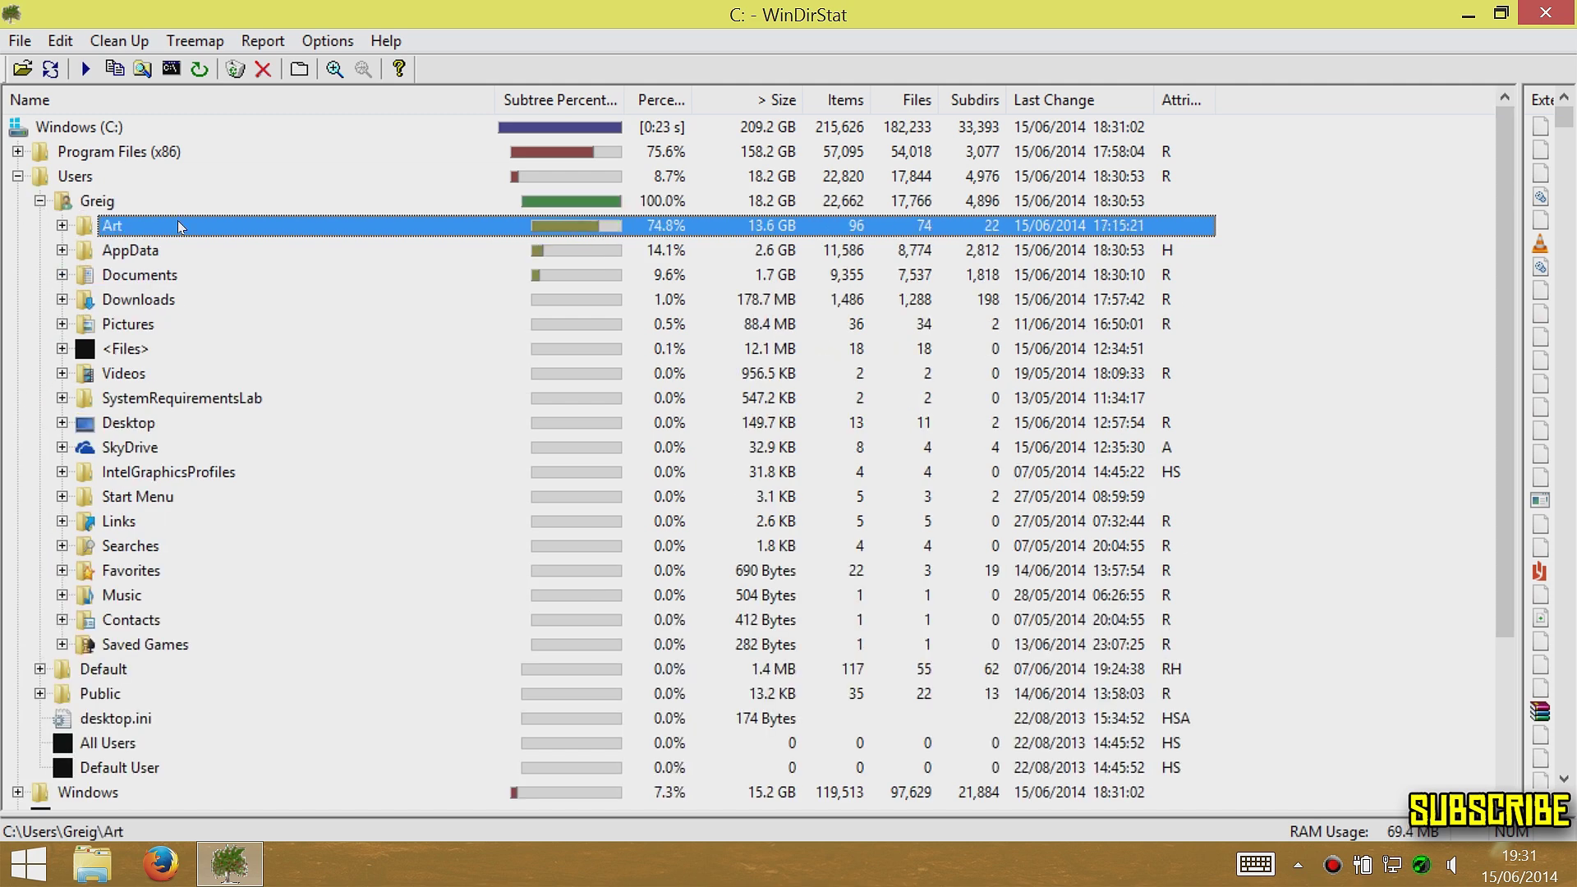
click(664, 205)
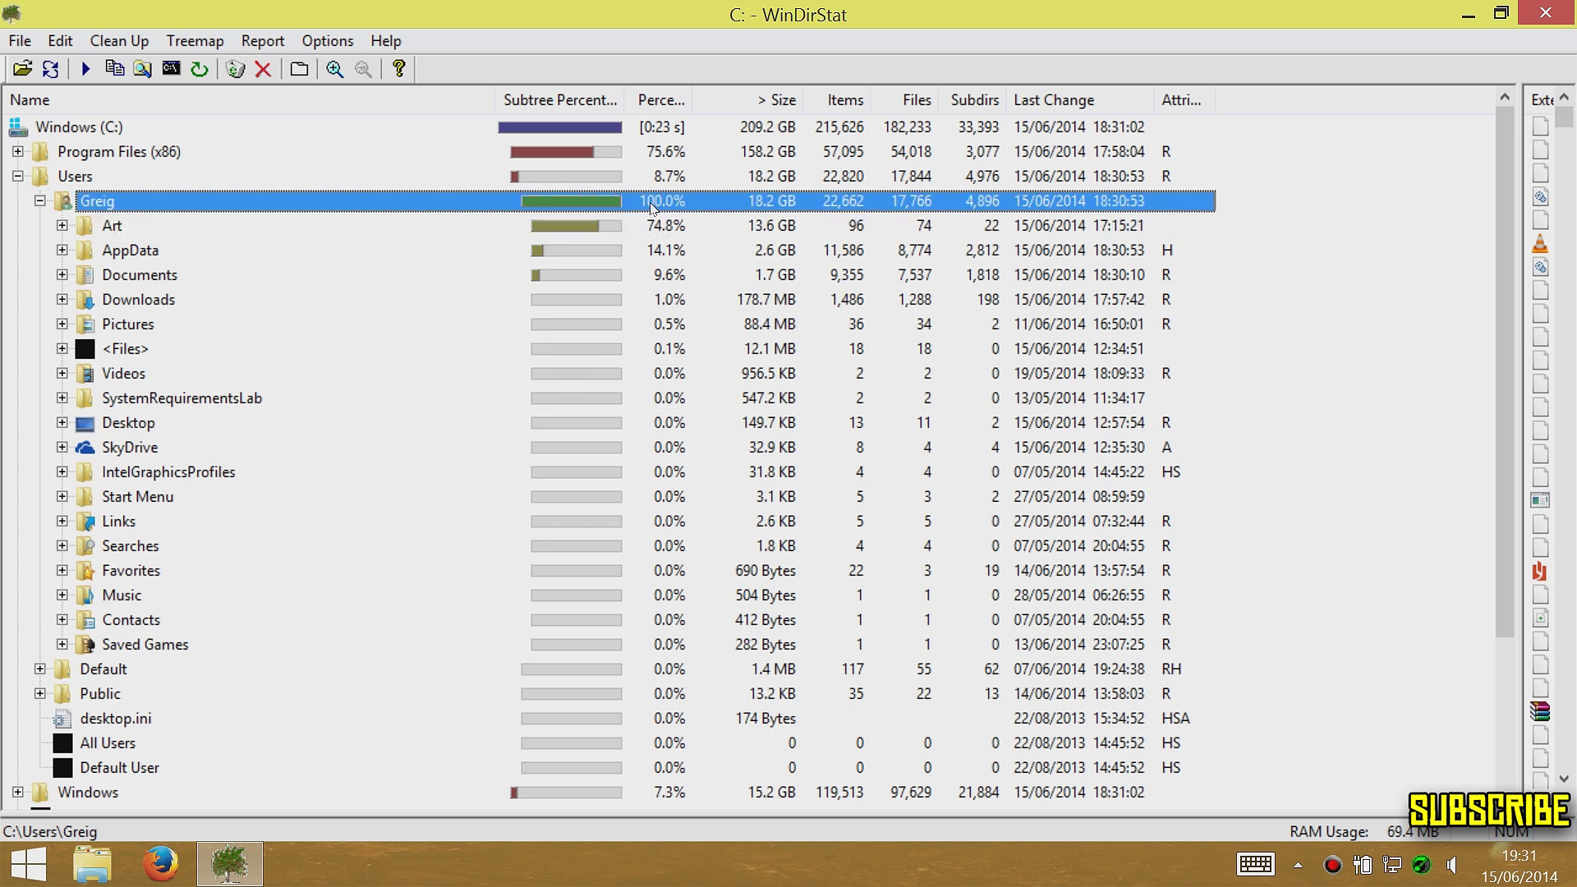
click(672, 181)
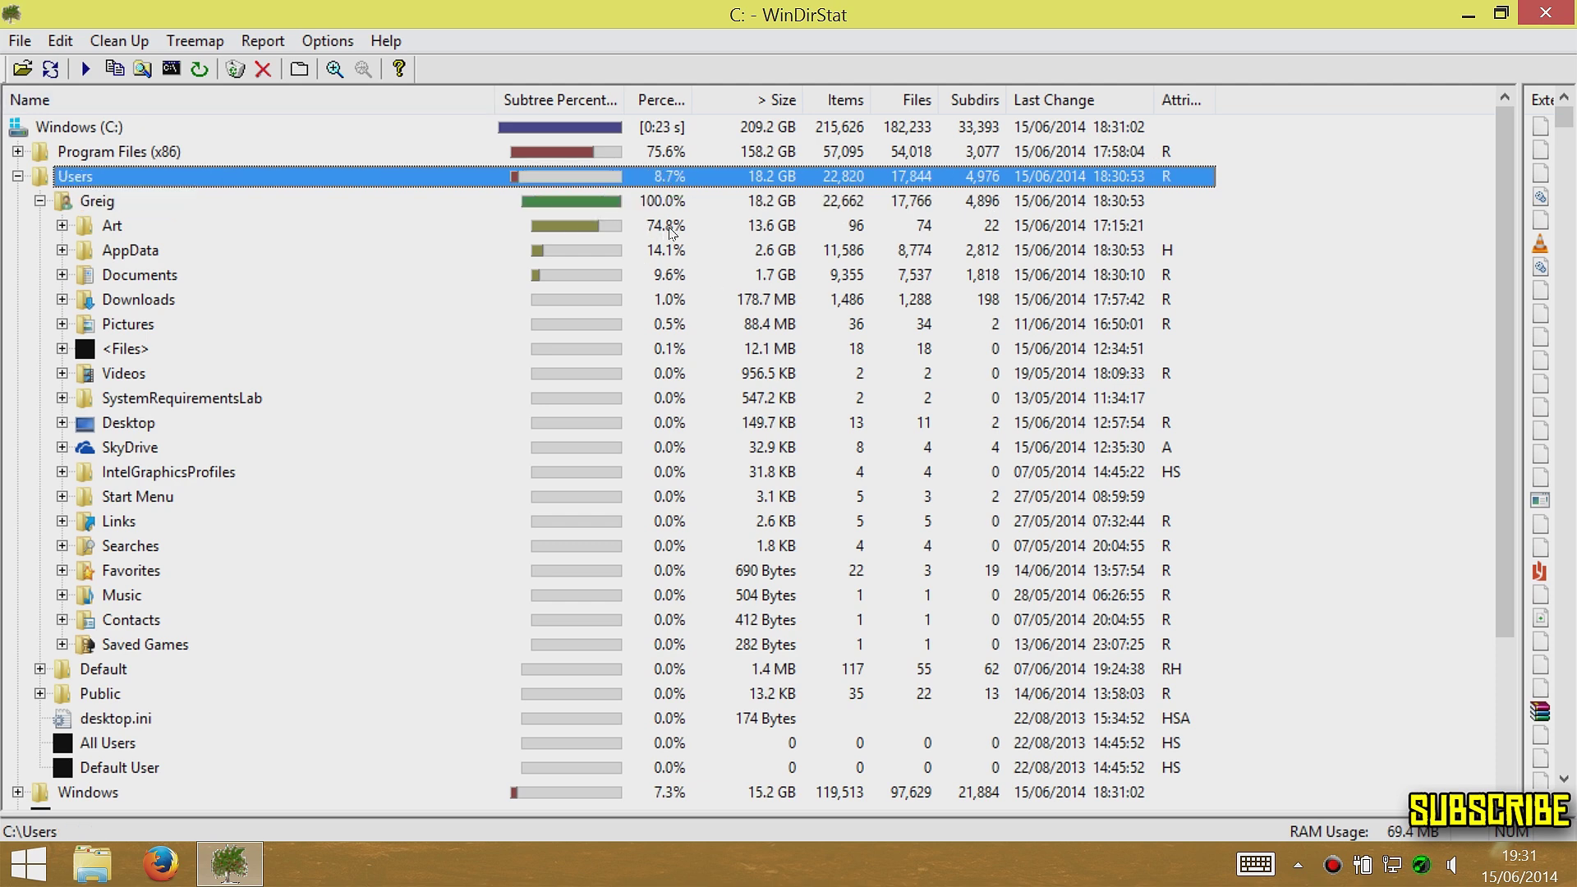
click(777, 223)
Step: Collapse Art, the profile and Users, then expand Program Files (x86), showing Steam at 102.2 GB
click(62, 226)
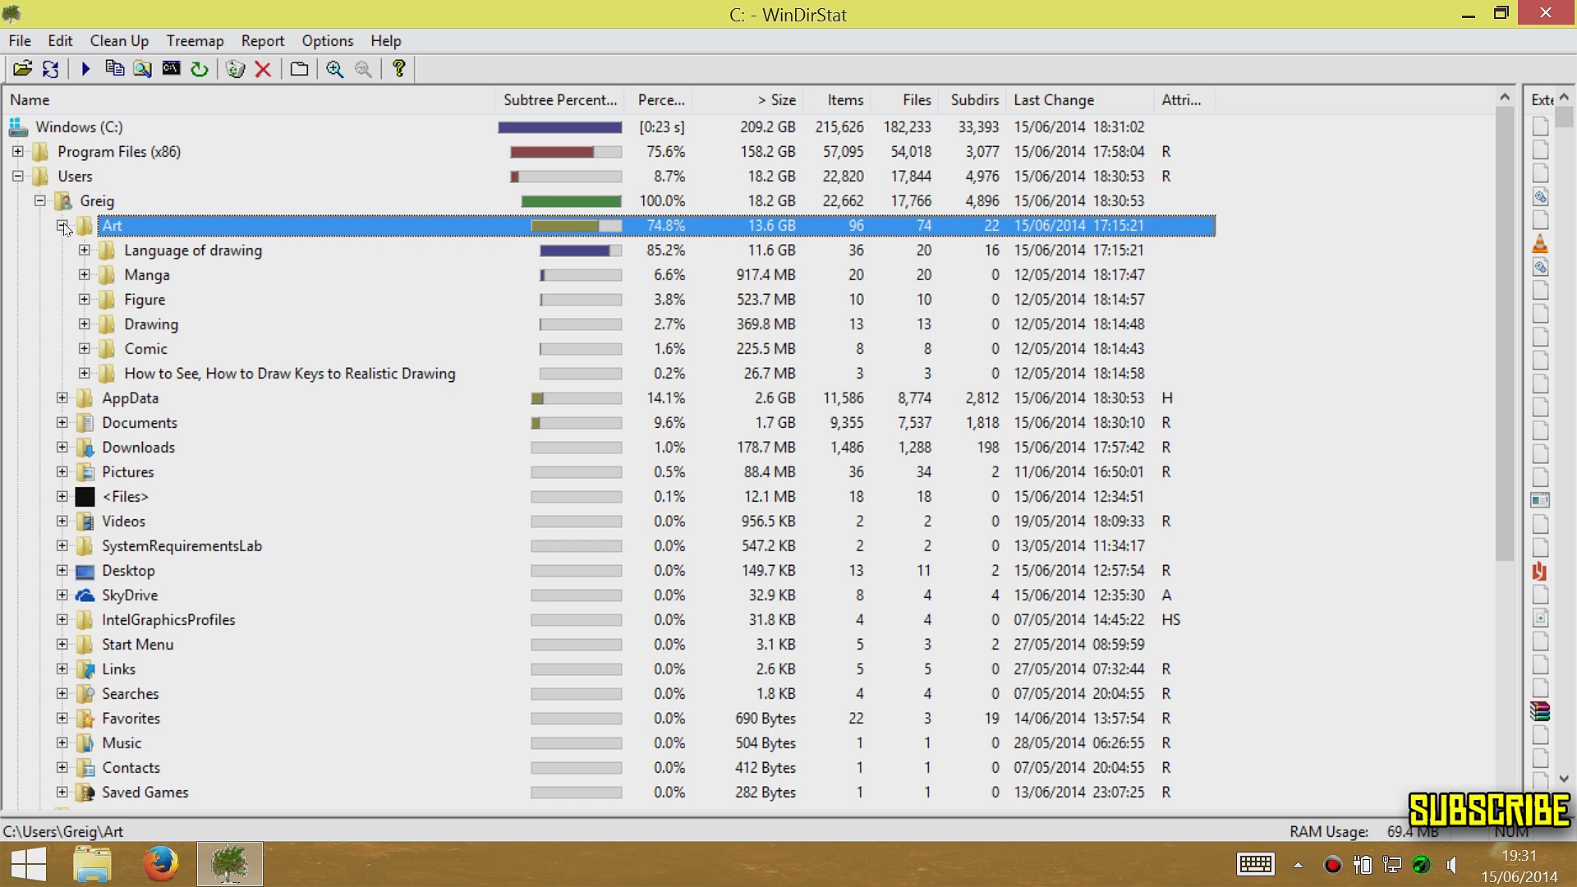
click(63, 226)
click(39, 201)
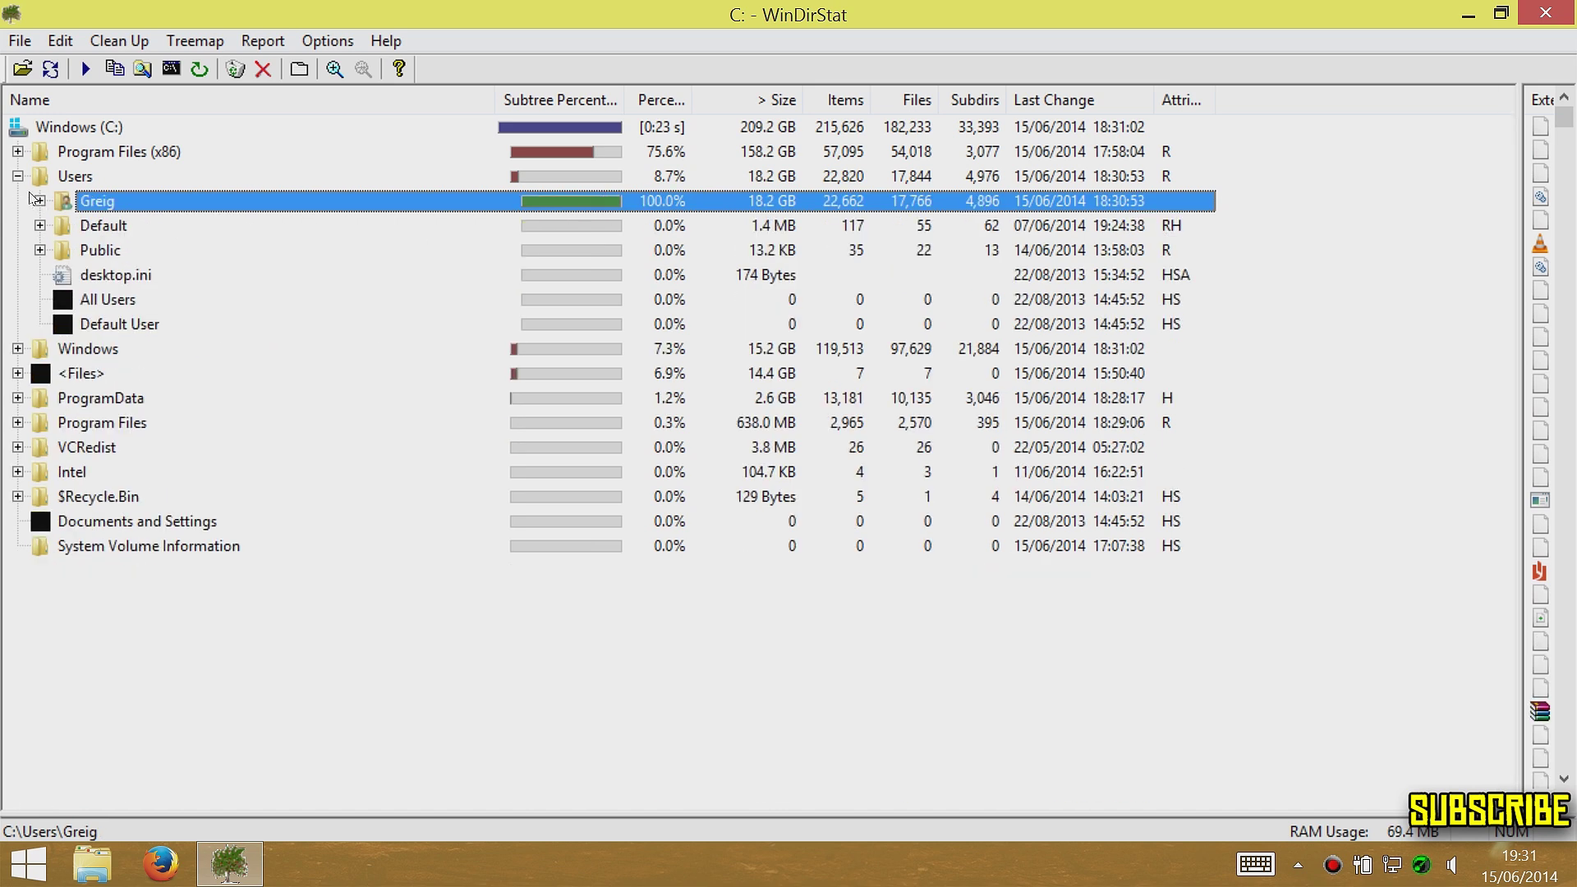
click(18, 175)
click(17, 152)
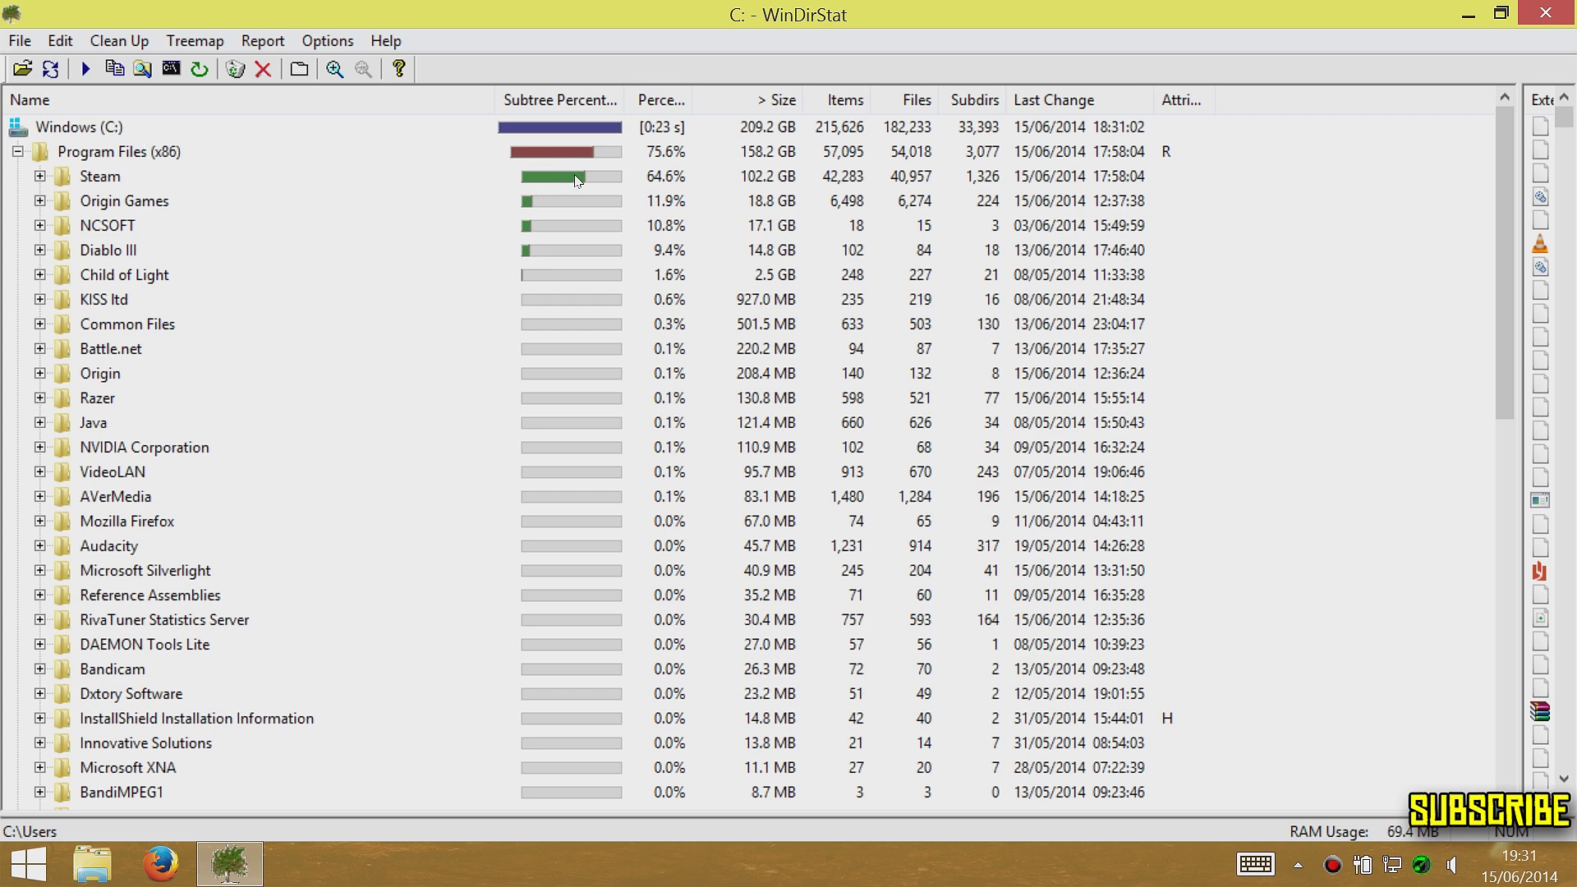
Step: Compare the sizes of Steam, Program Files (x86) and the C: drive root
click(606, 179)
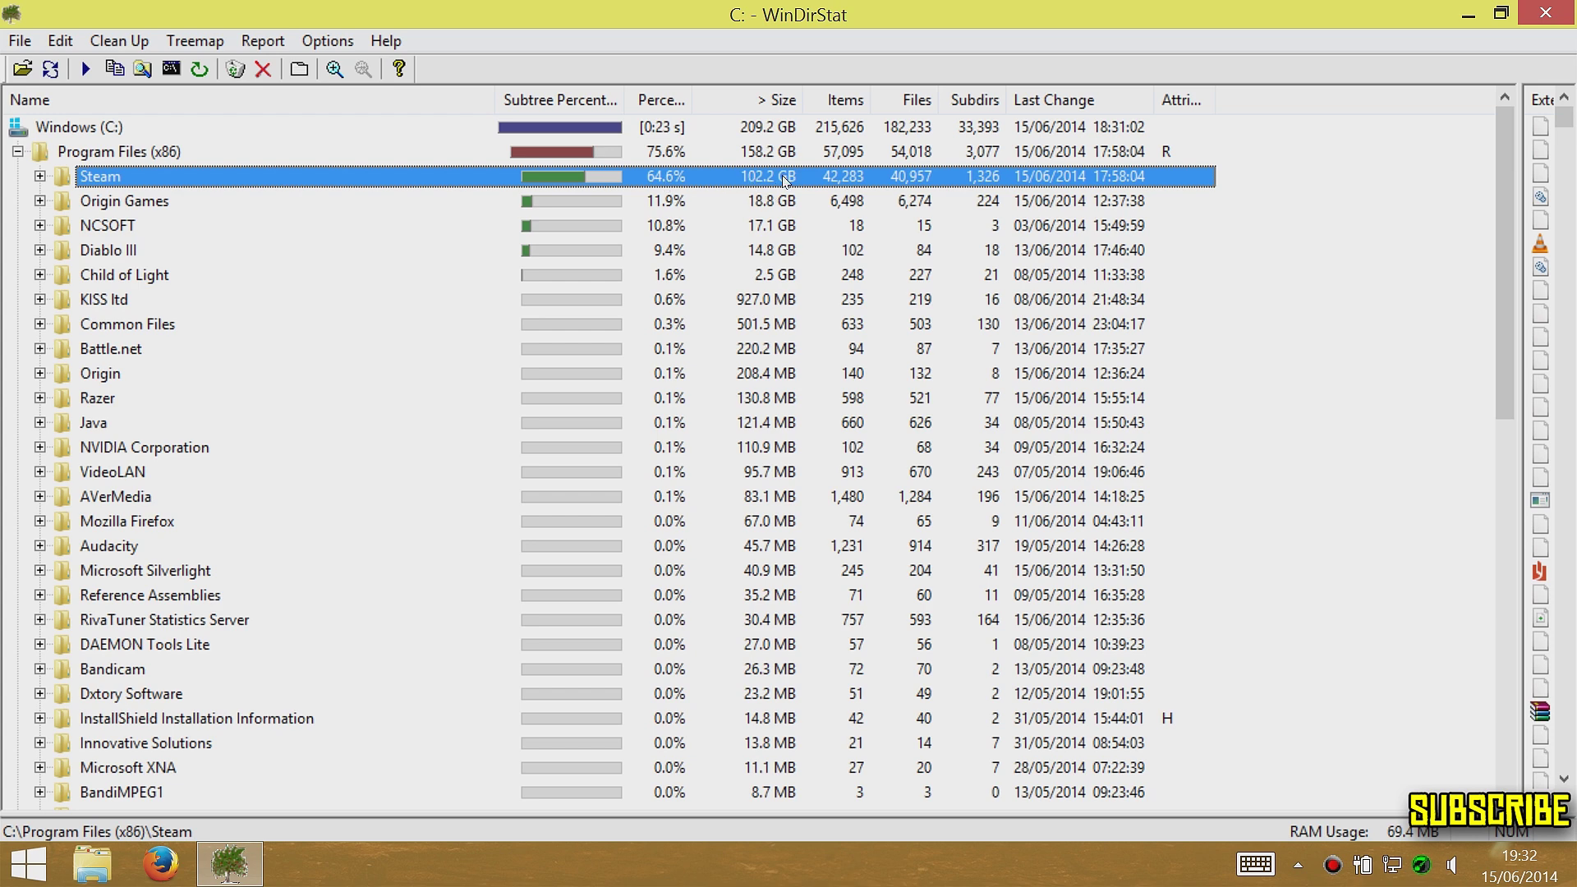
click(665, 154)
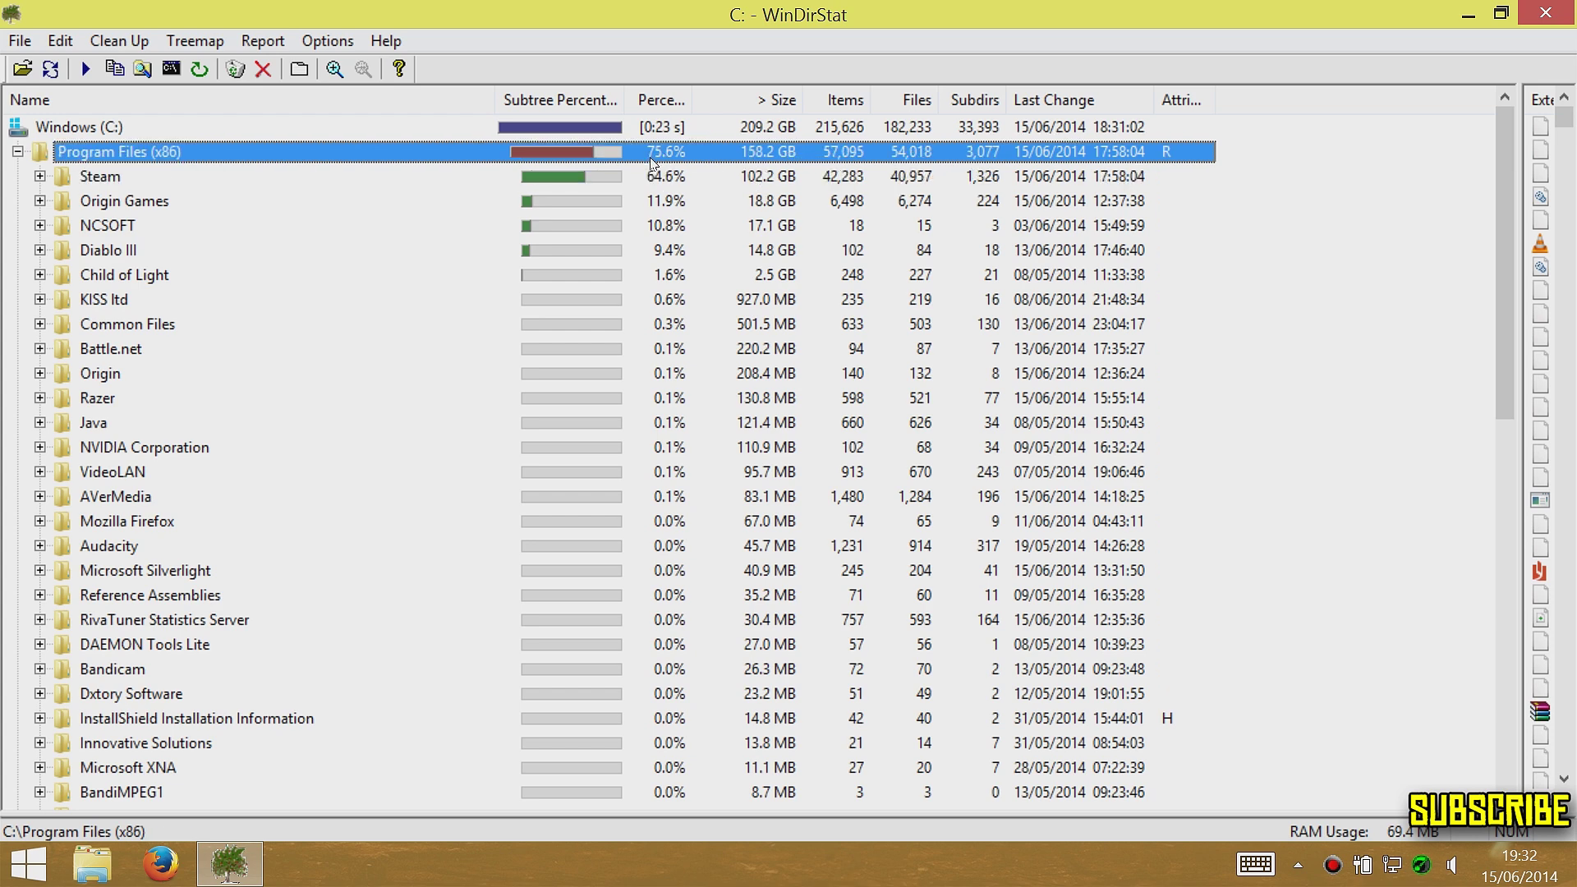
click(443, 133)
click(637, 156)
click(629, 178)
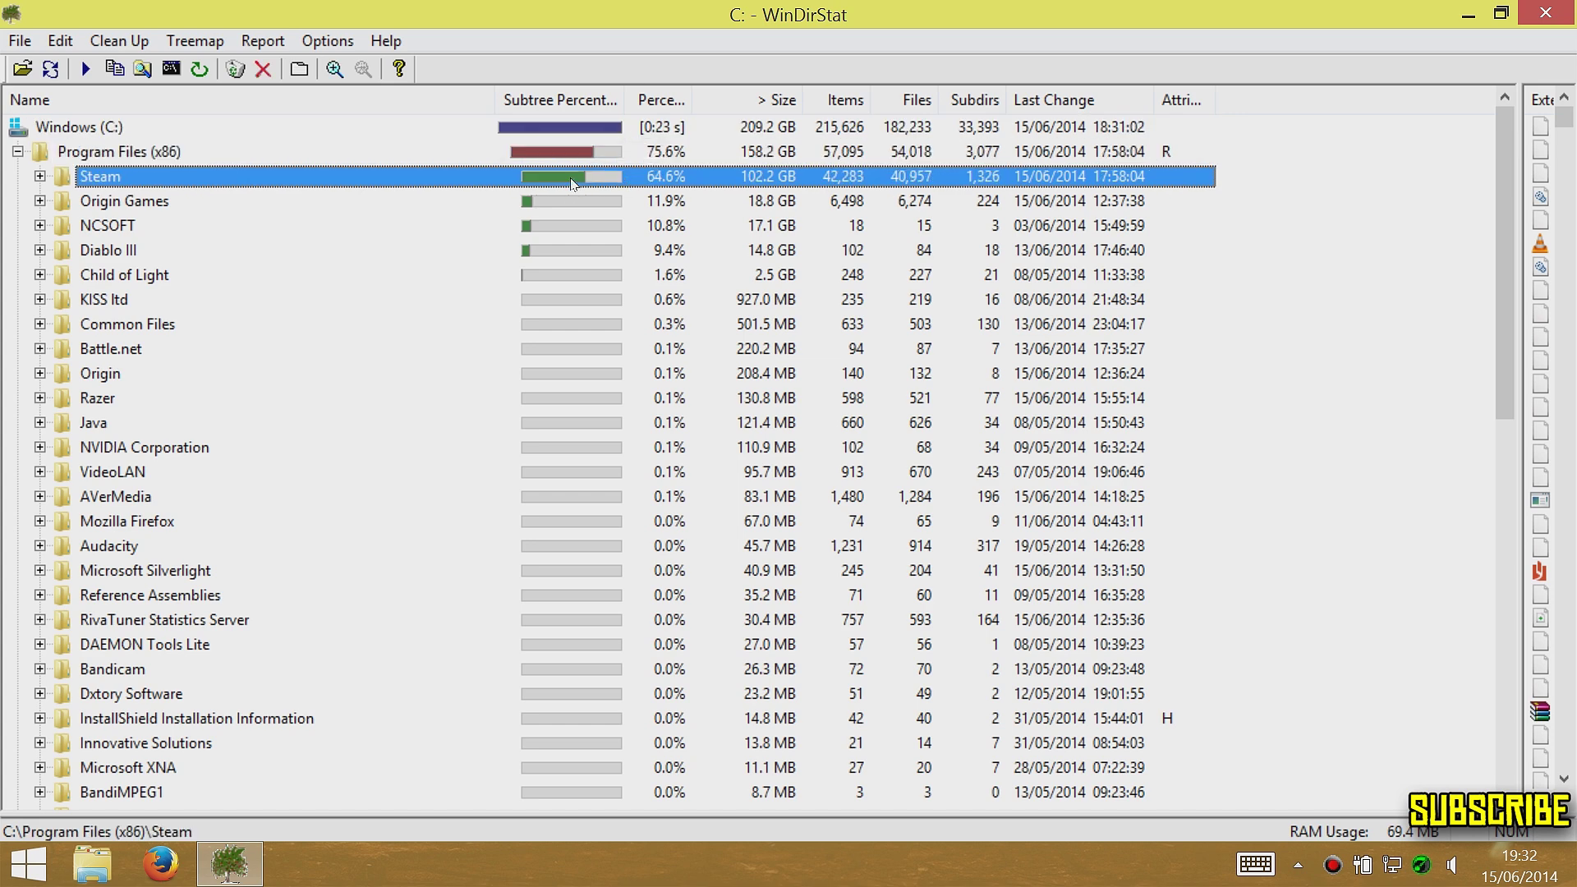
Step: Expand Steam > SteamApps > common to list games, BioShock Infinite largest at 39.0 GB
click(40, 176)
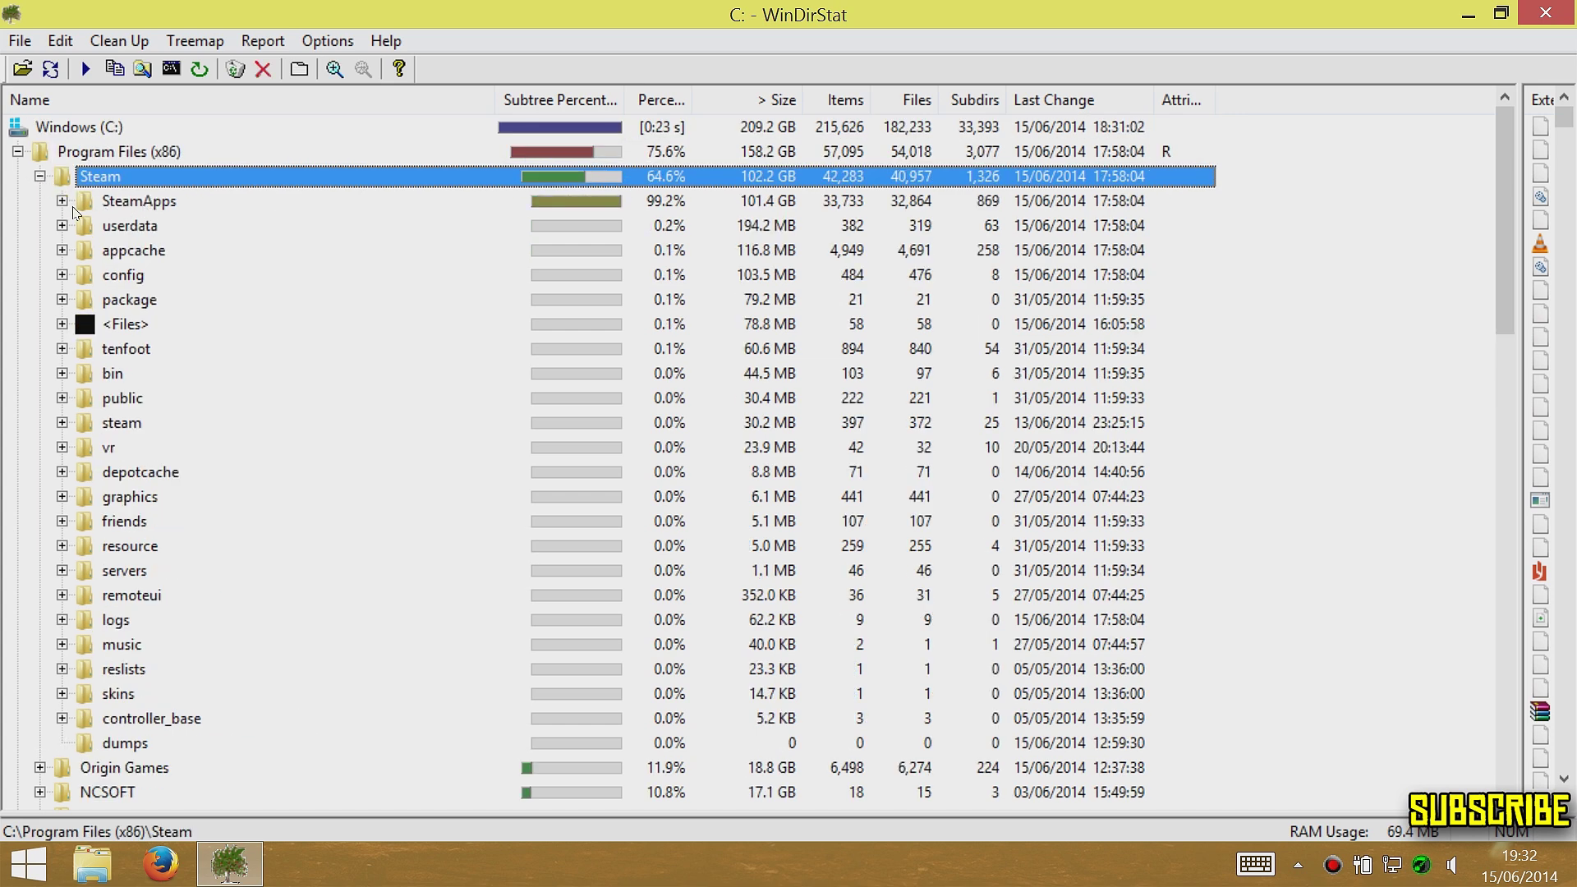
click(62, 201)
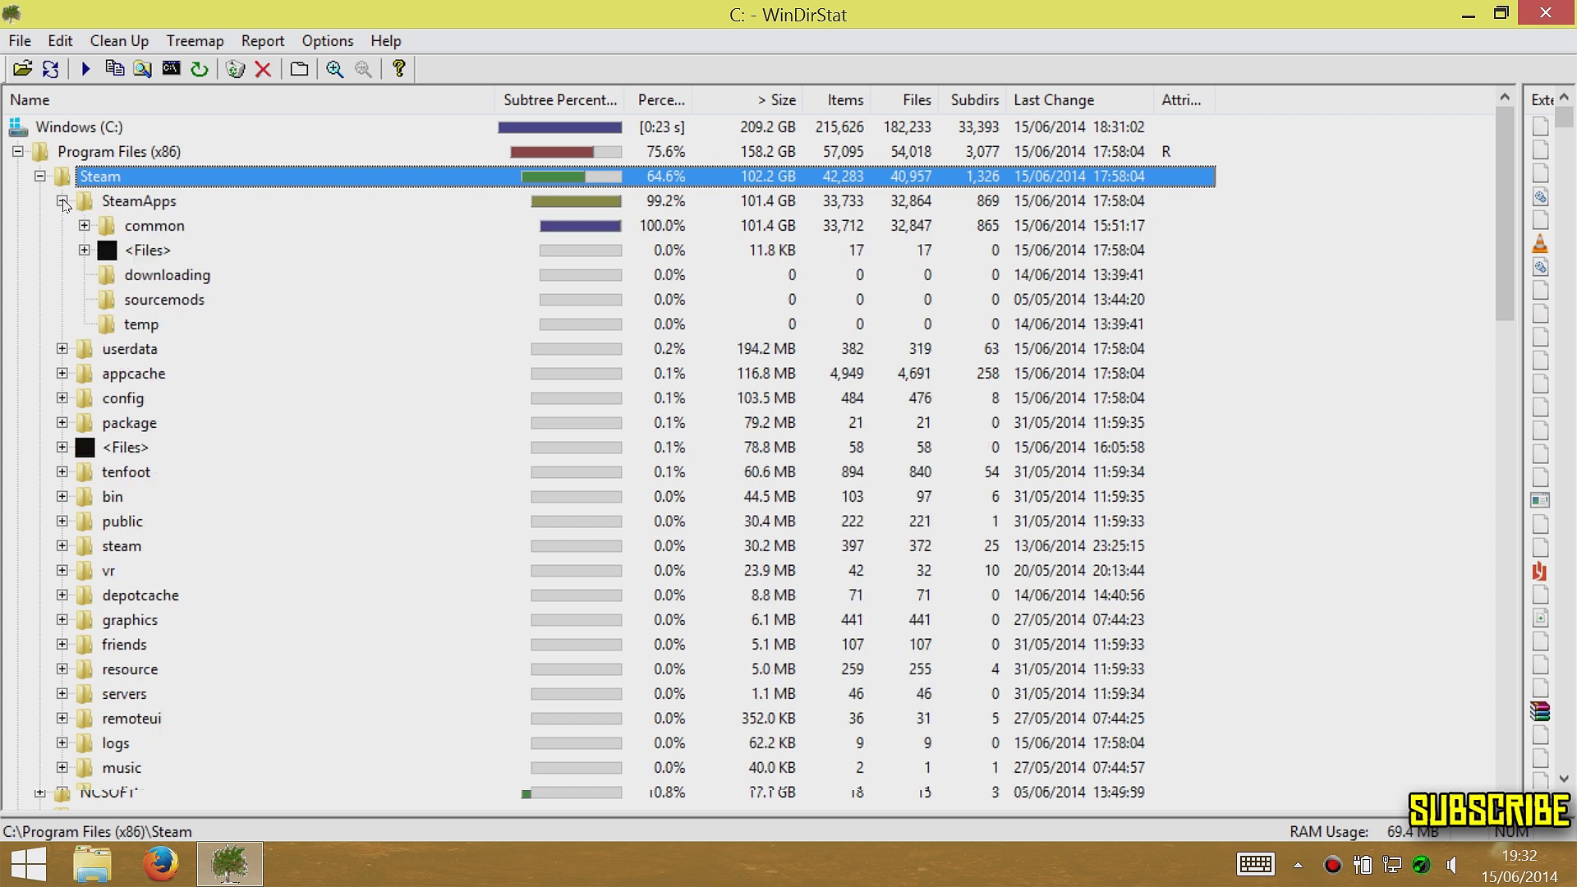
click(85, 226)
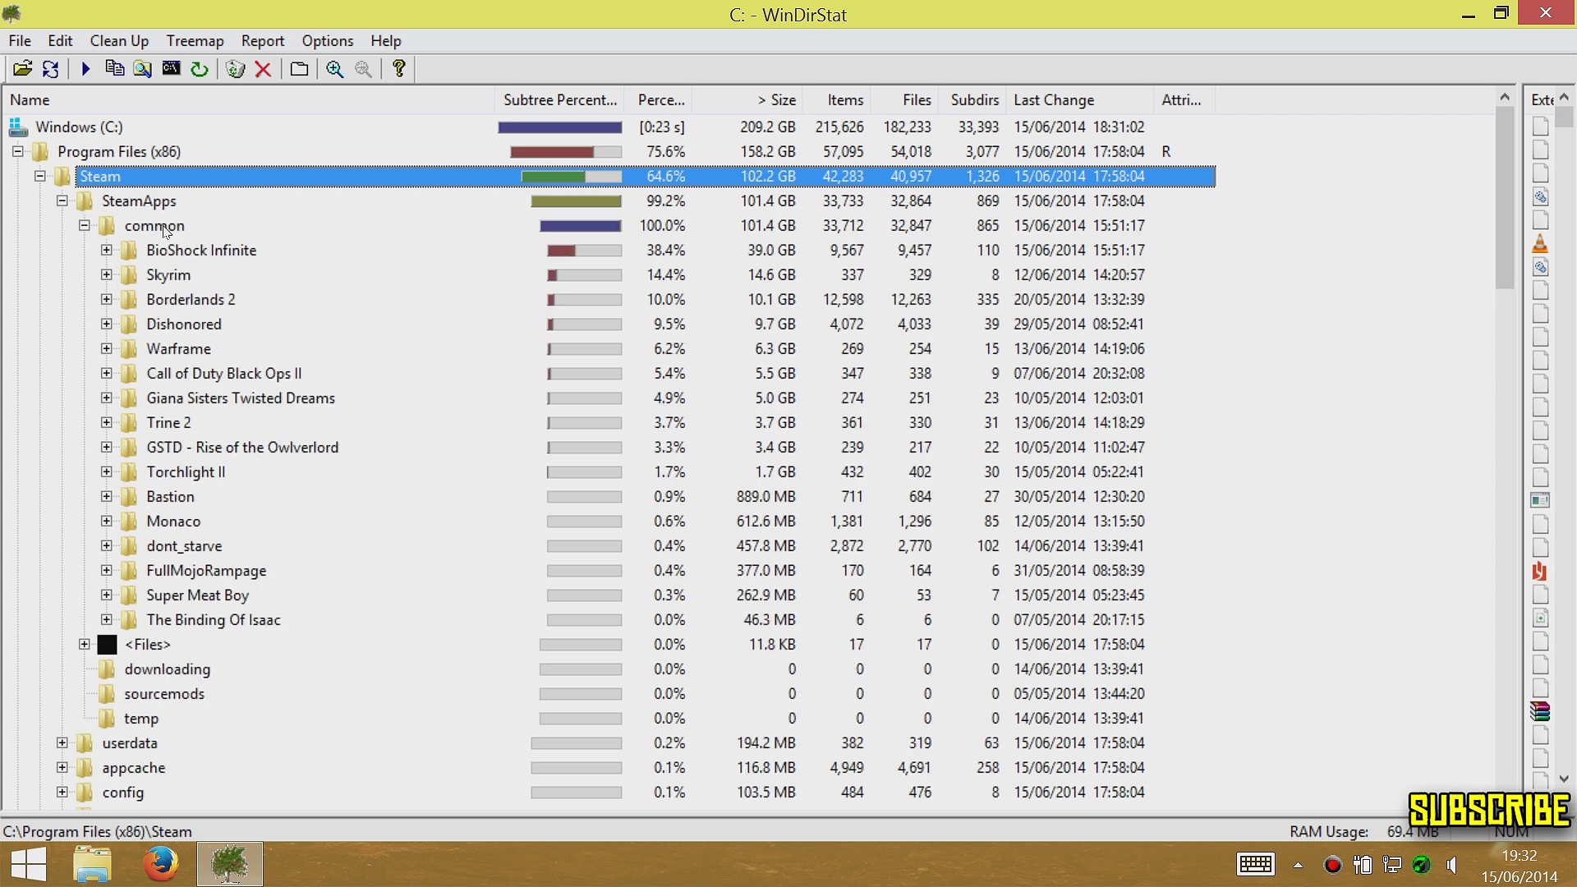
click(137, 226)
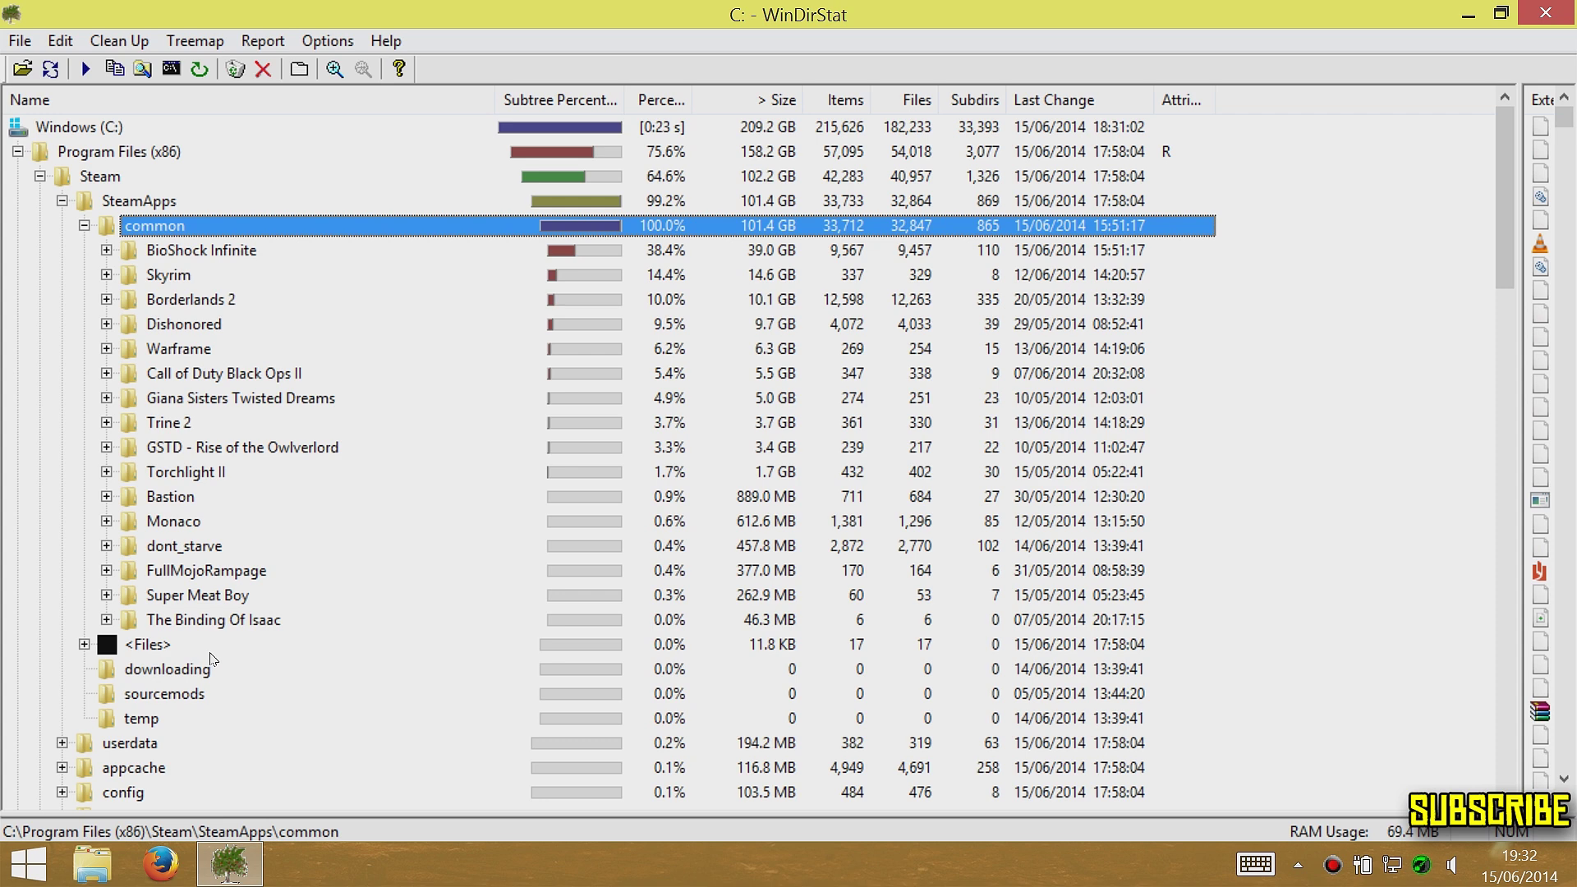
click(86, 227)
click(156, 205)
click(146, 226)
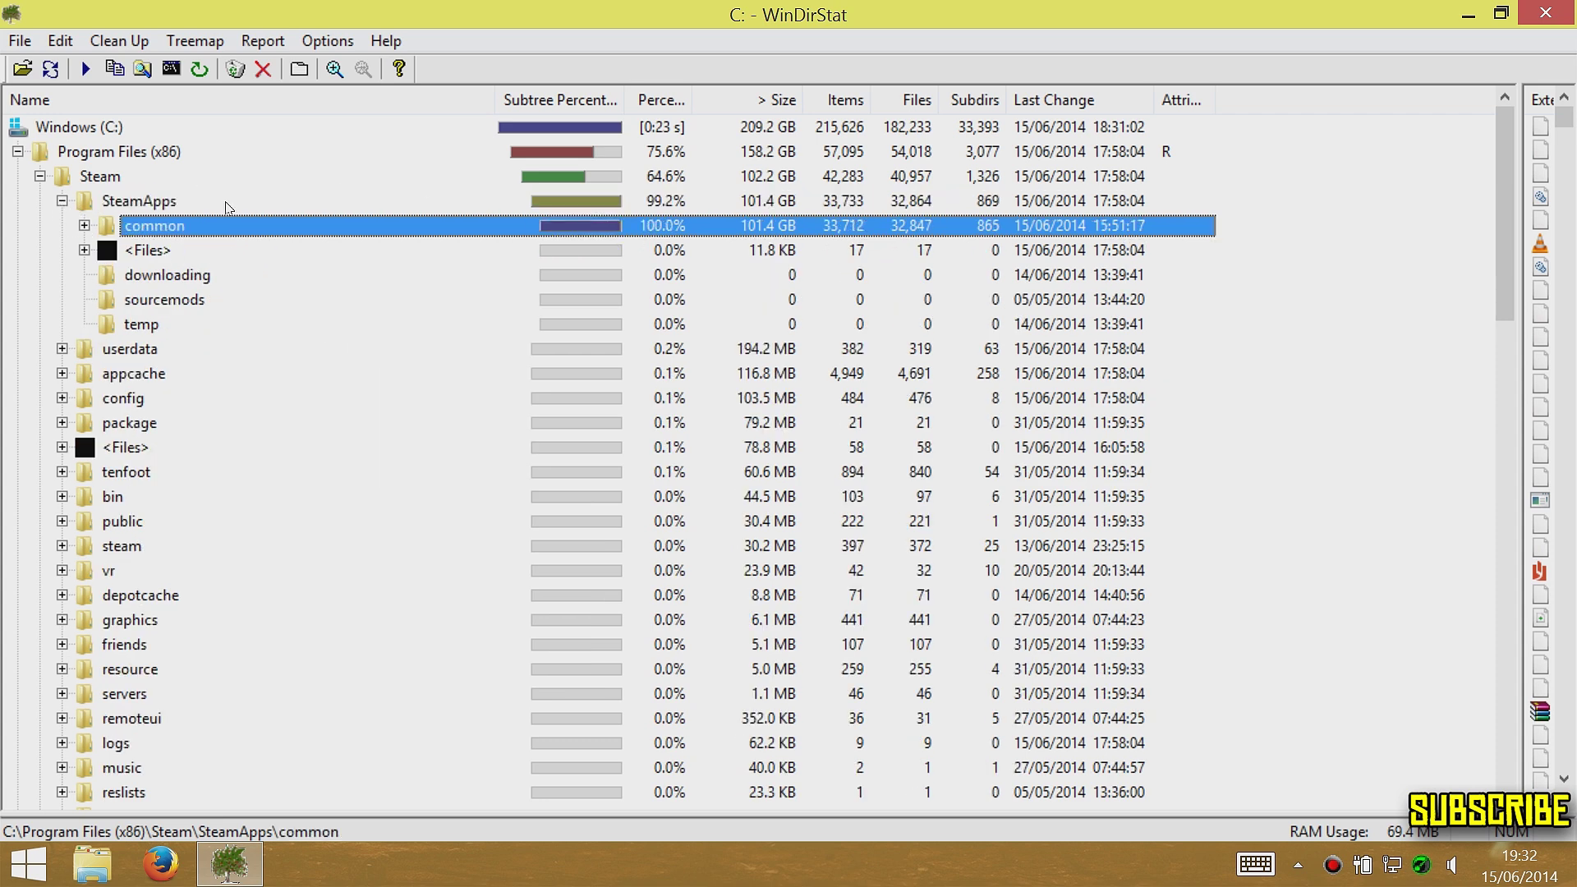
click(84, 225)
Step: View the BioShock Infinite folder in File Explorer, then close that window
click(174, 253)
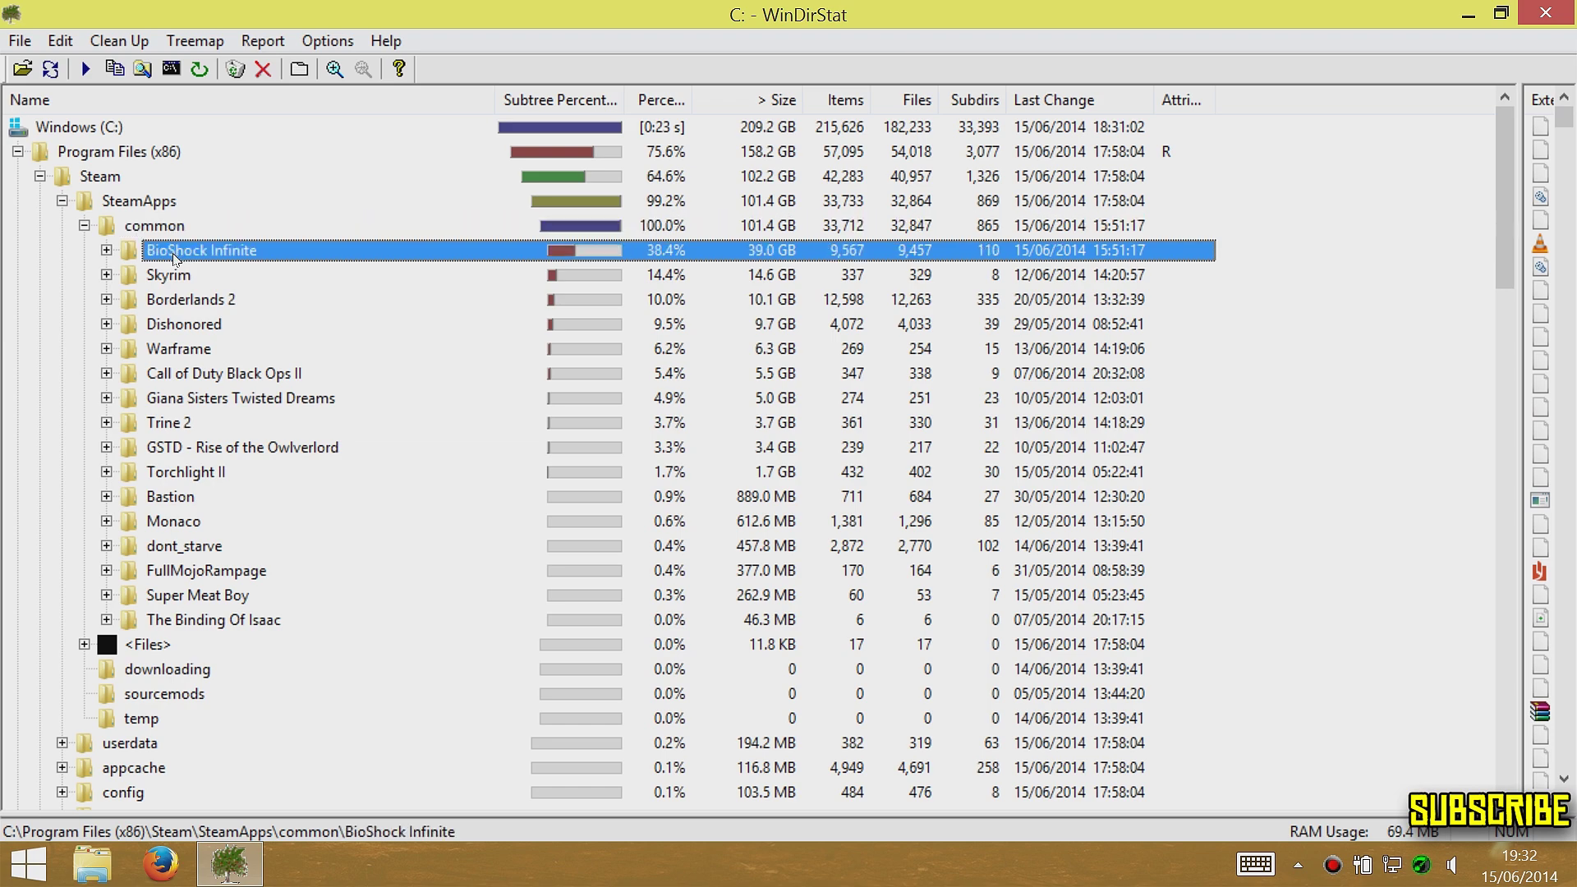
right_click(176, 259)
click(260, 315)
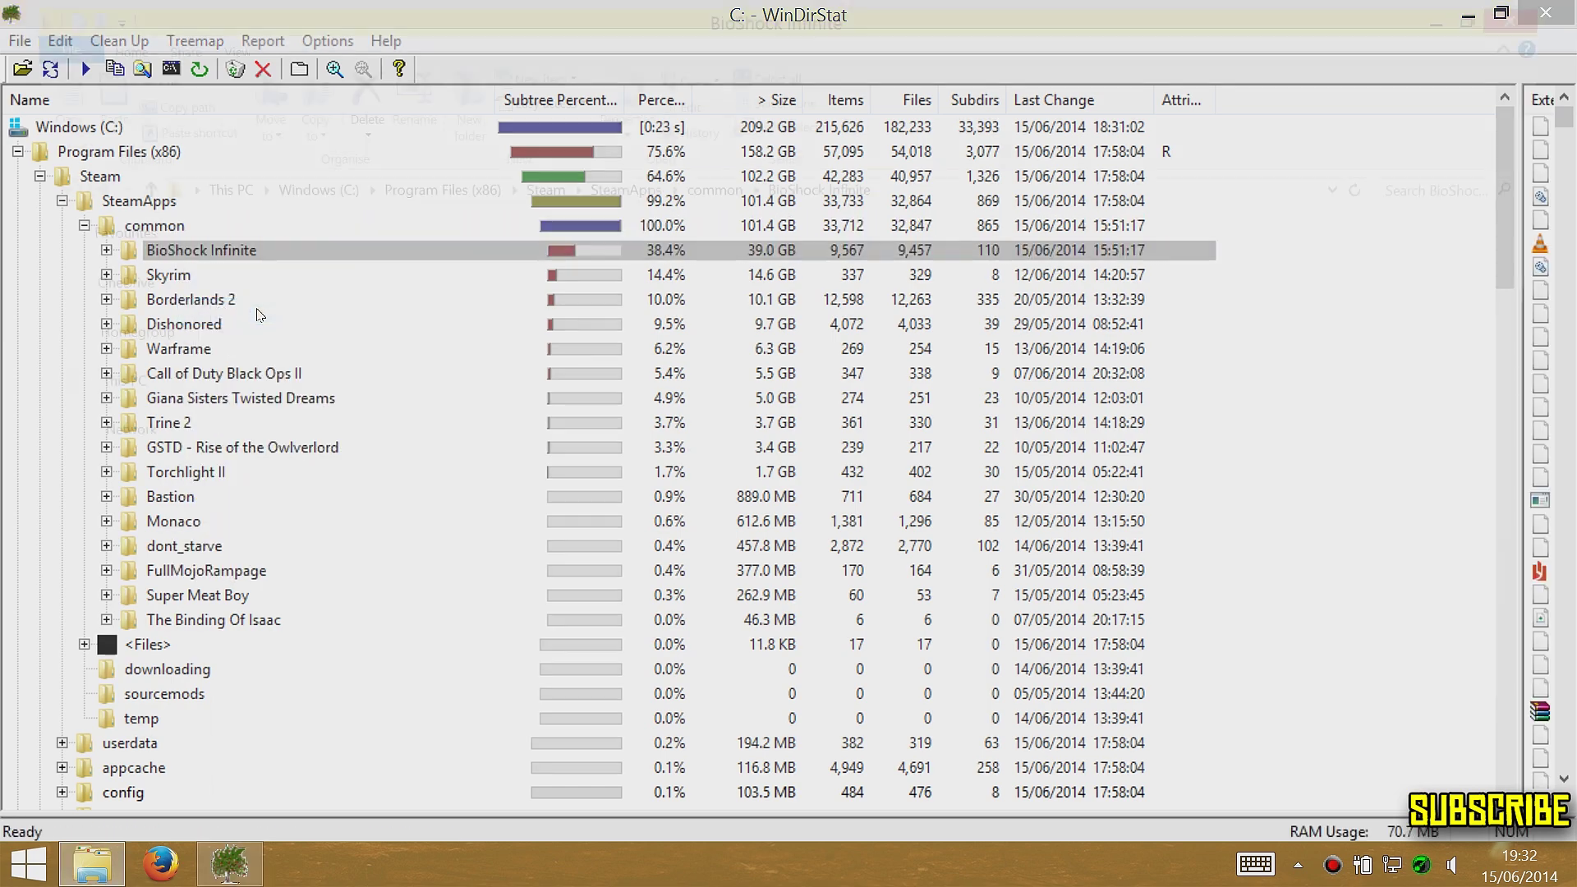
click(1545, 13)
Step: View the Steam folder in File Explorer, then collapse Program Files (x86) and exit WinDirStat
right_click(97, 174)
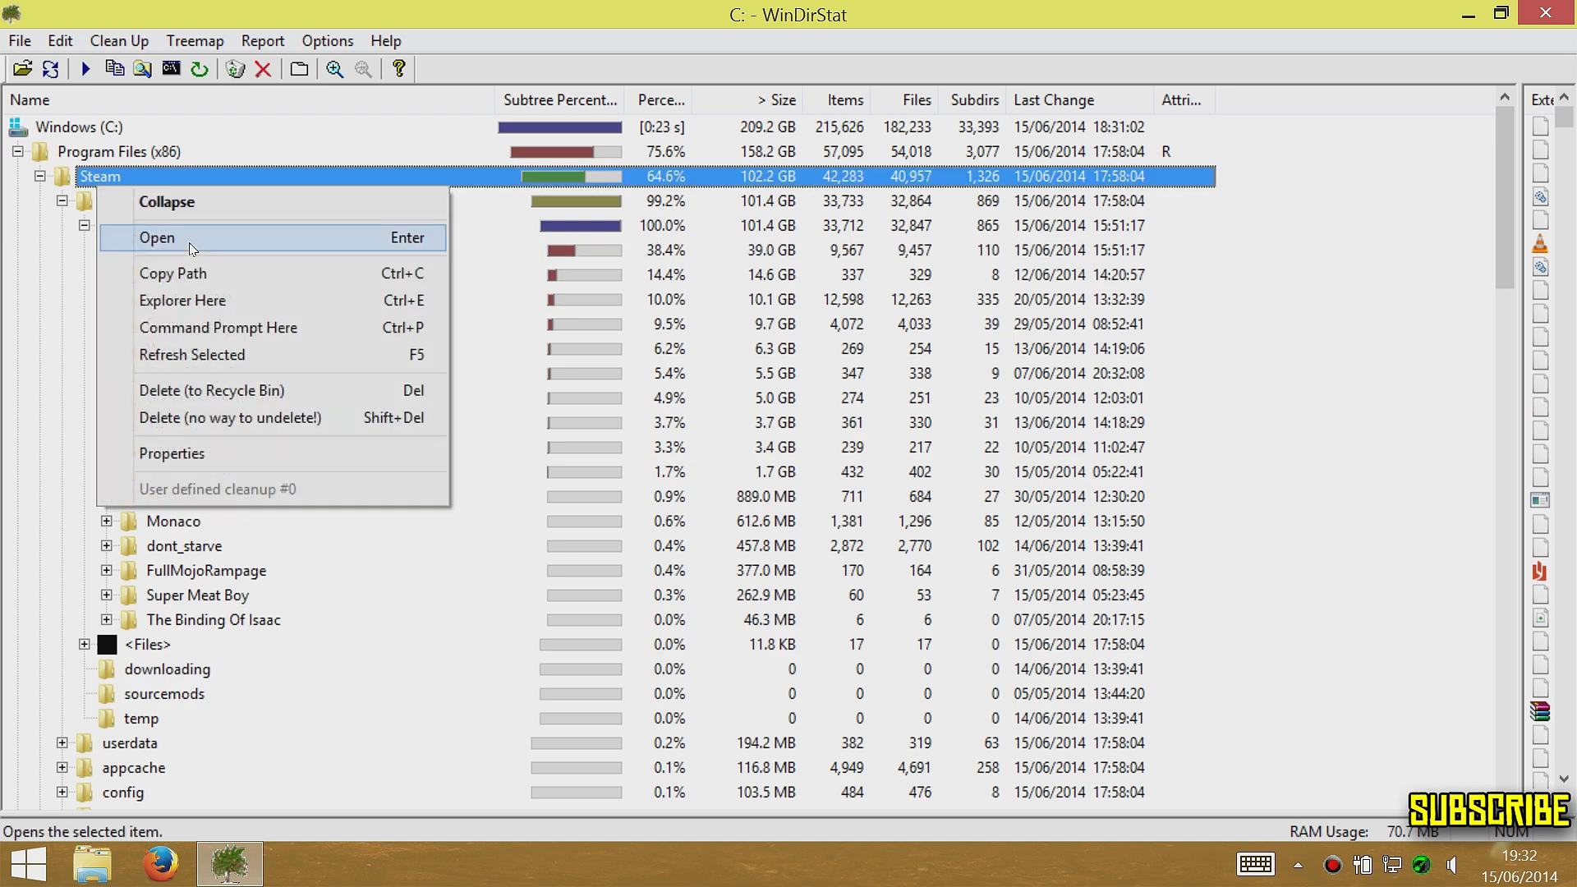
click(124, 232)
scroll(1018, 410, down, 2)
scroll(1011, 464, up, 2)
click(1545, 13)
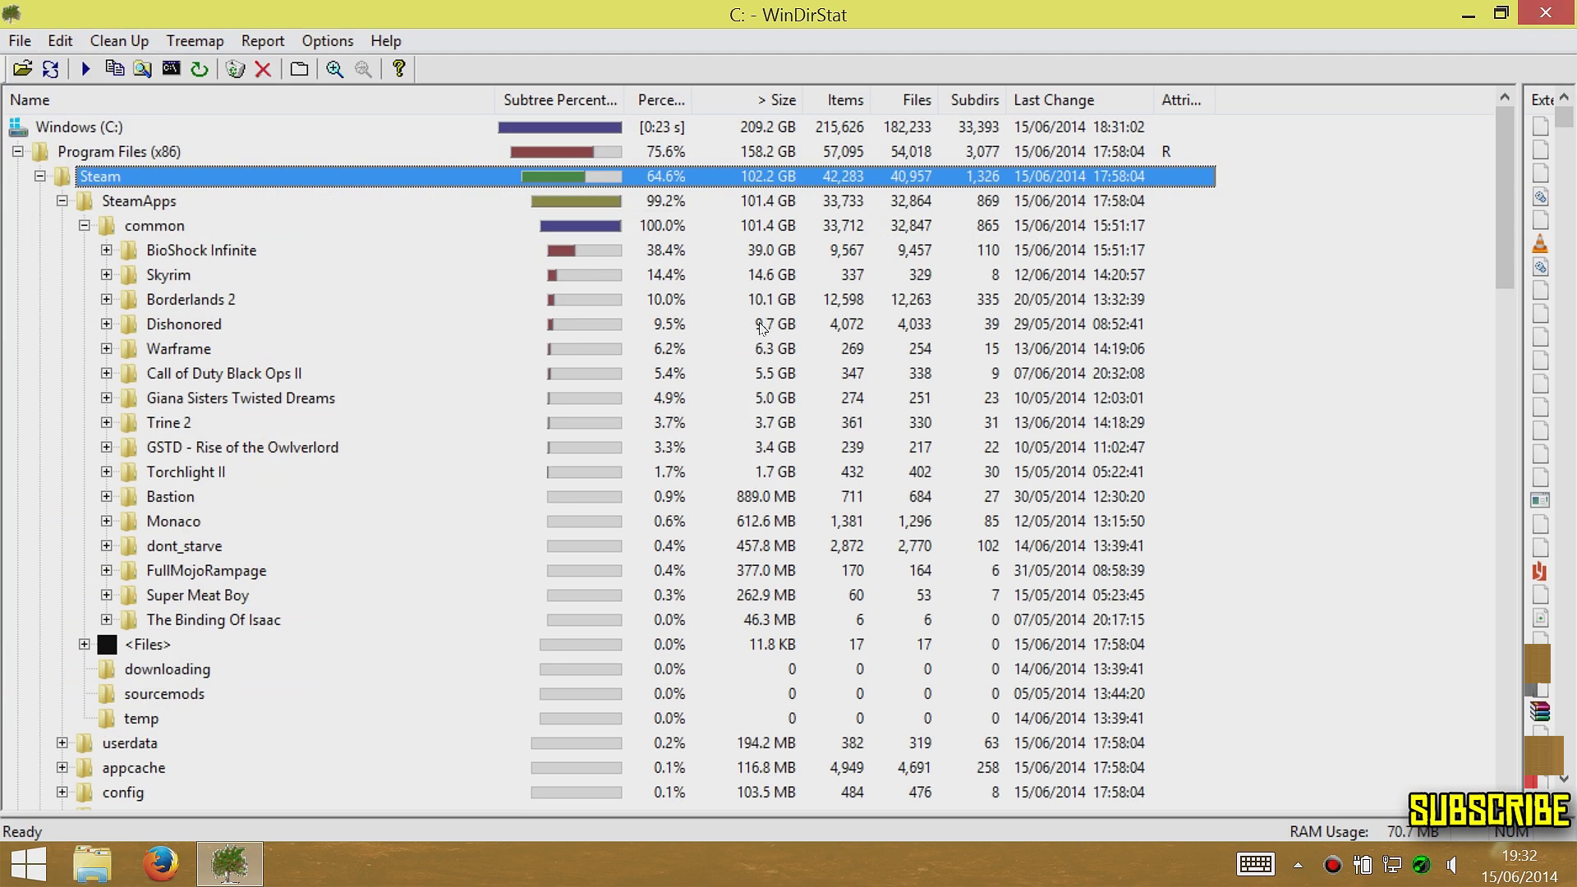
click(18, 151)
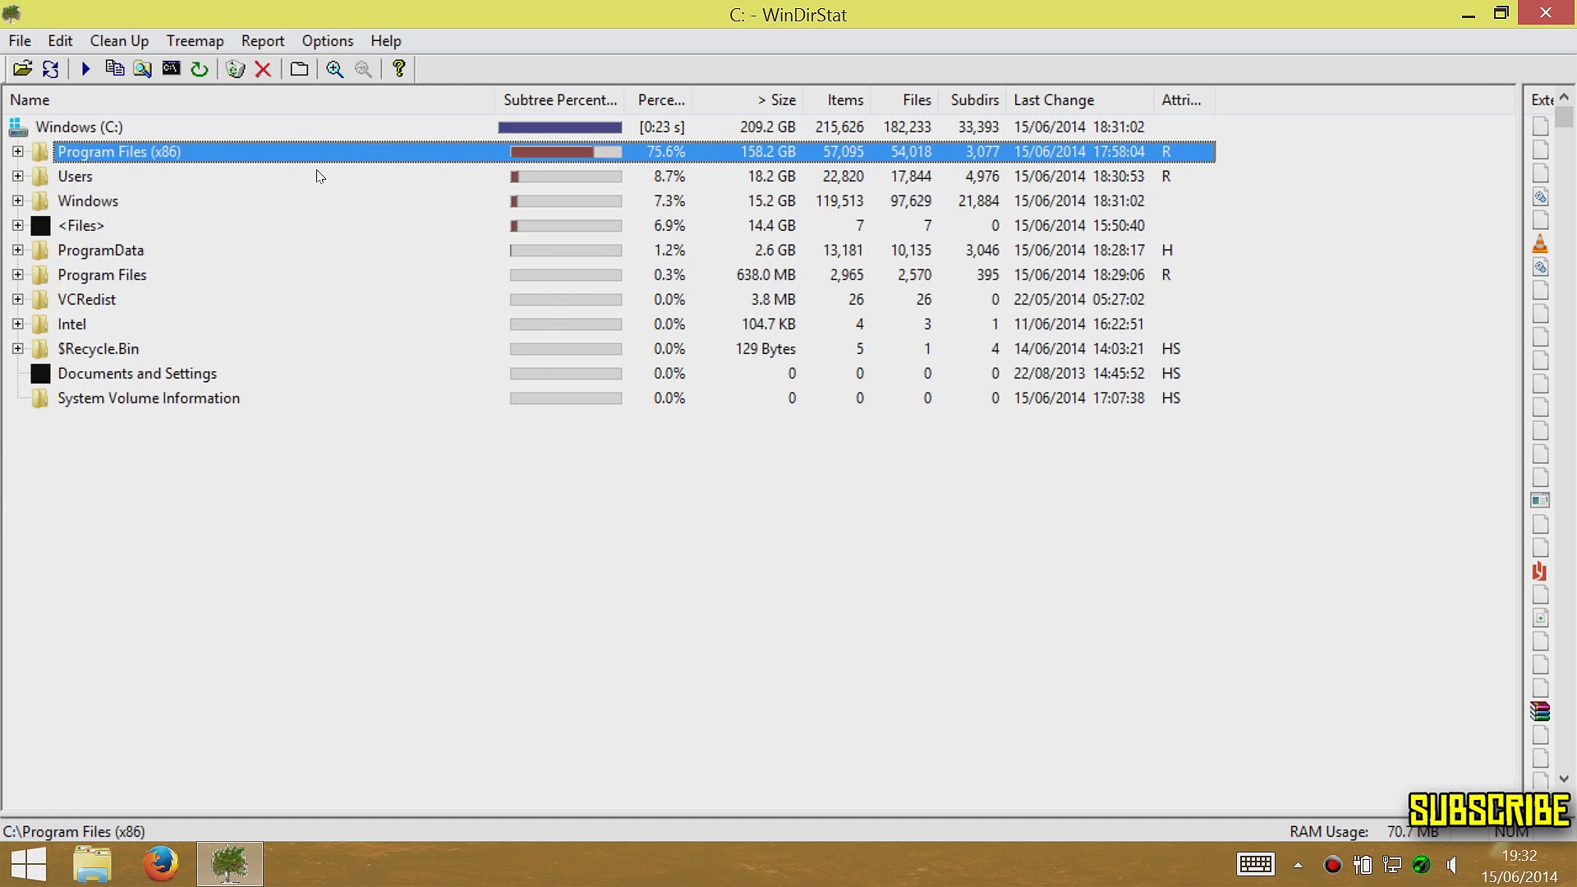
click(1546, 13)
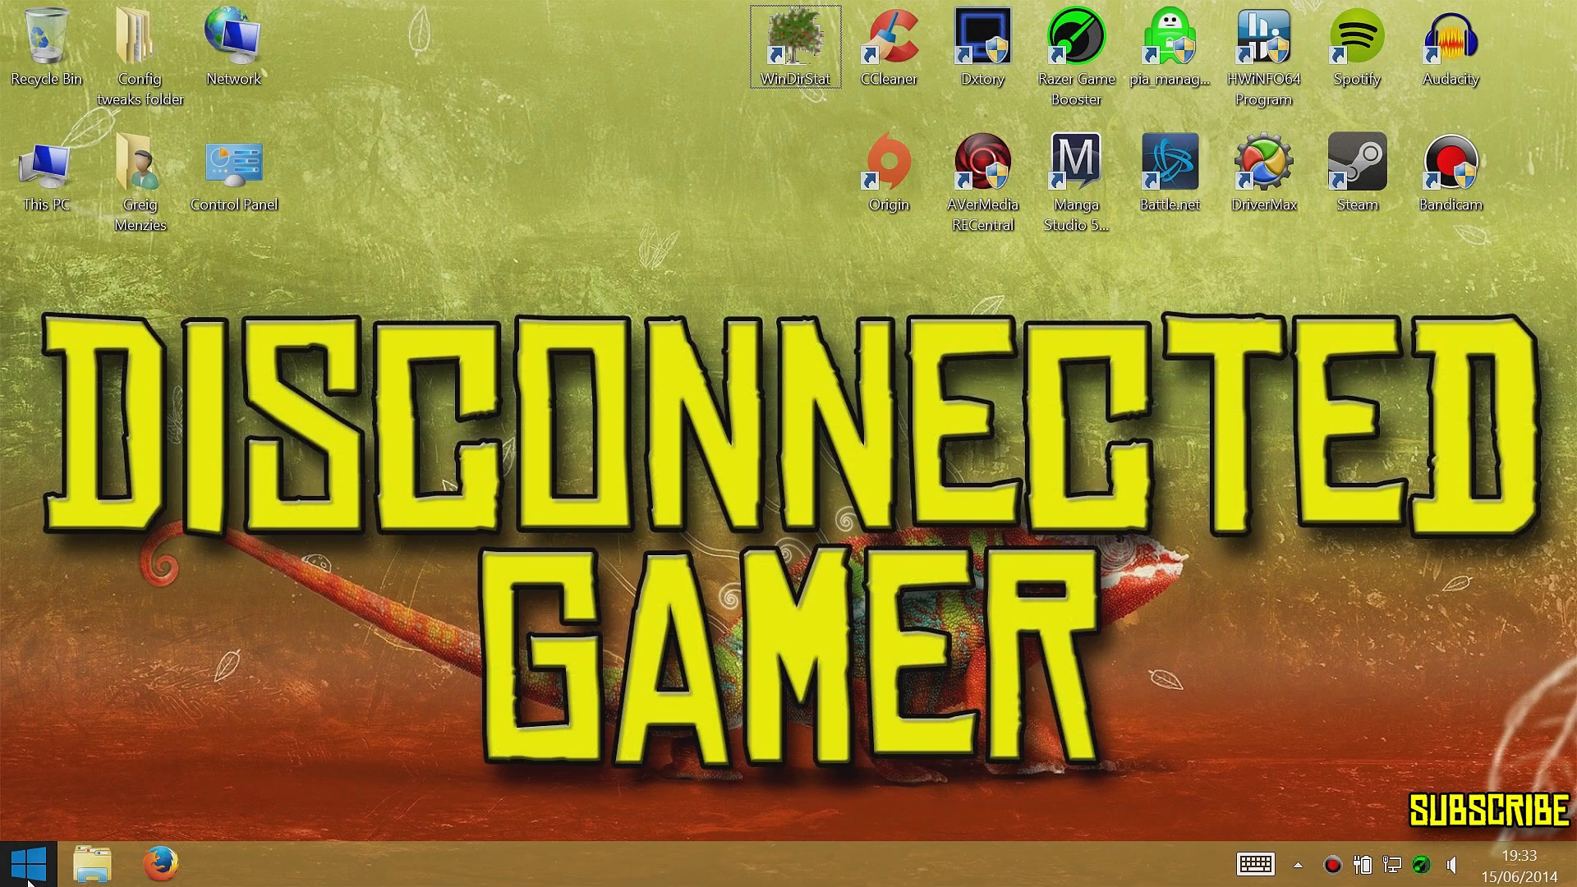
Step: Go through Control Panel > System and Security > System > System protection and select Windows (C:)
right_click(33, 874)
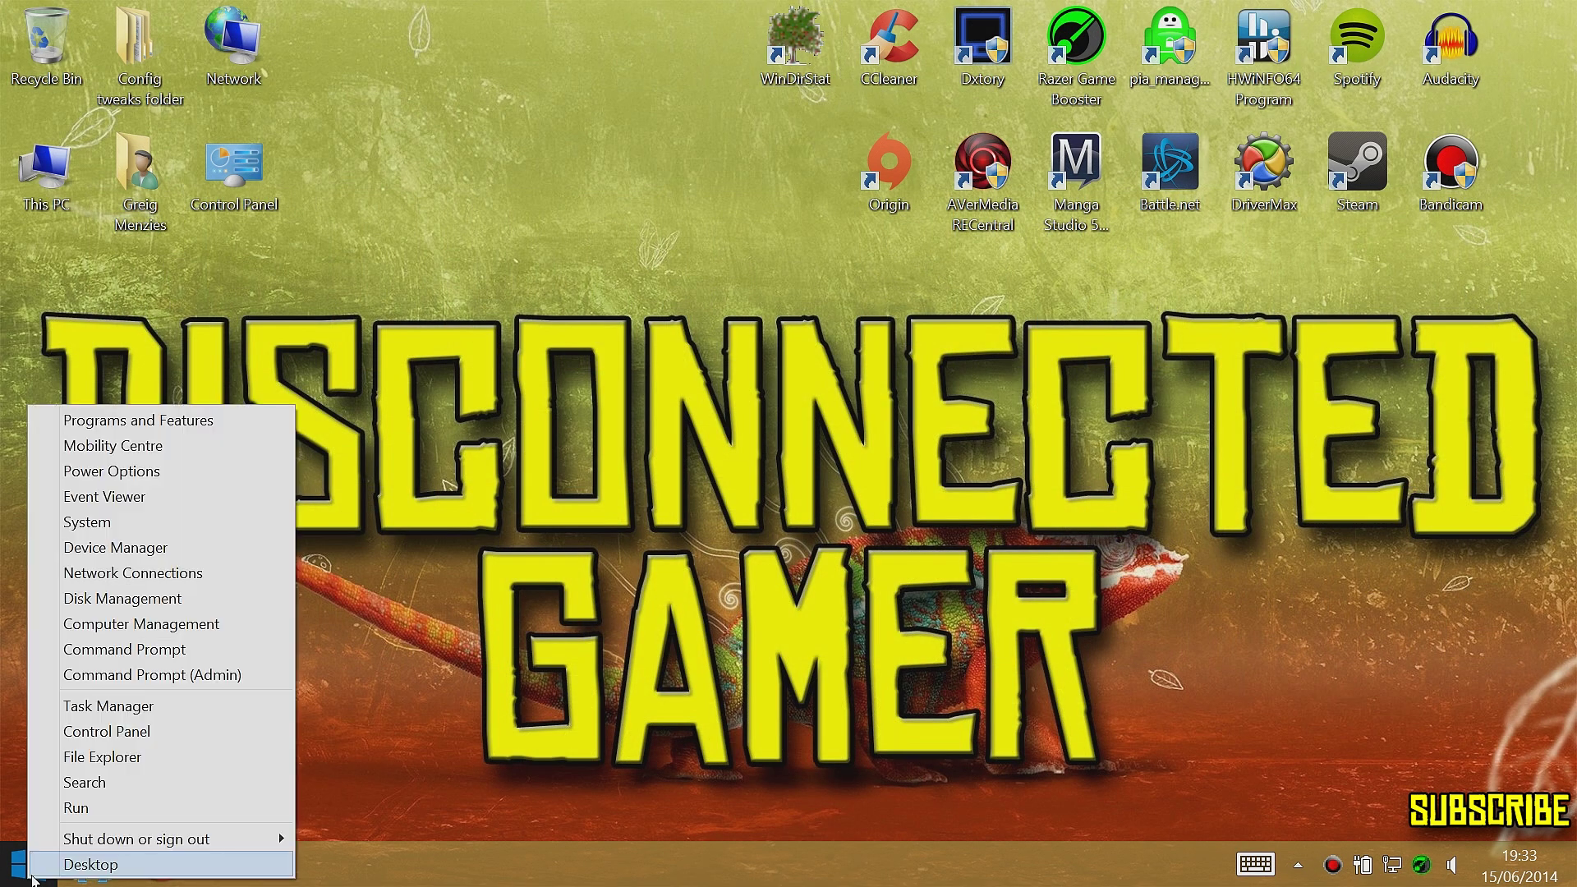
click(182, 731)
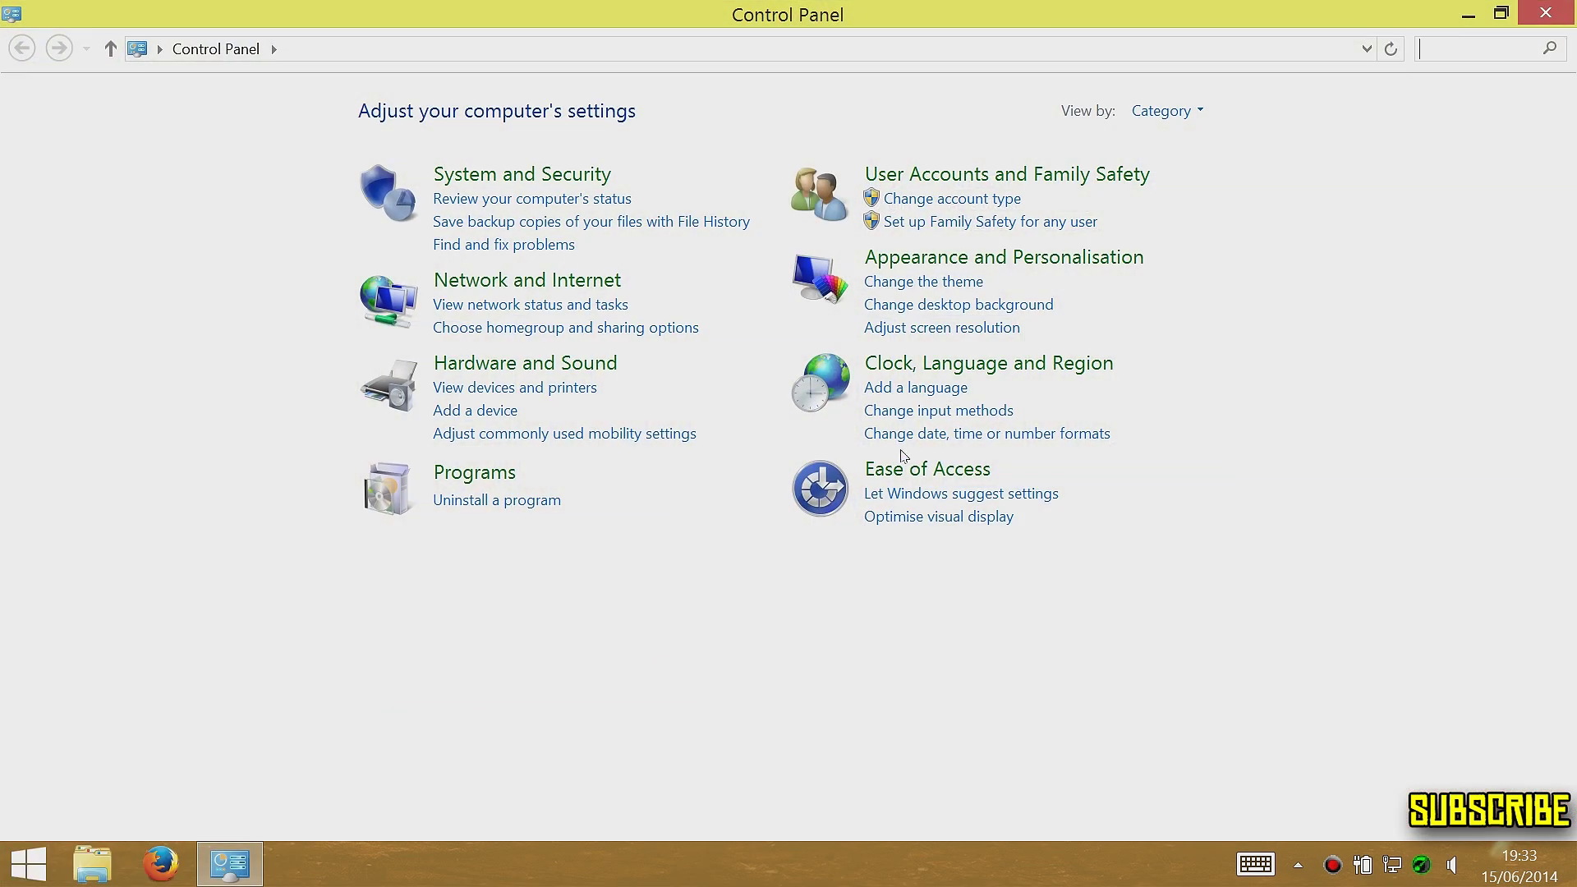
click(556, 171)
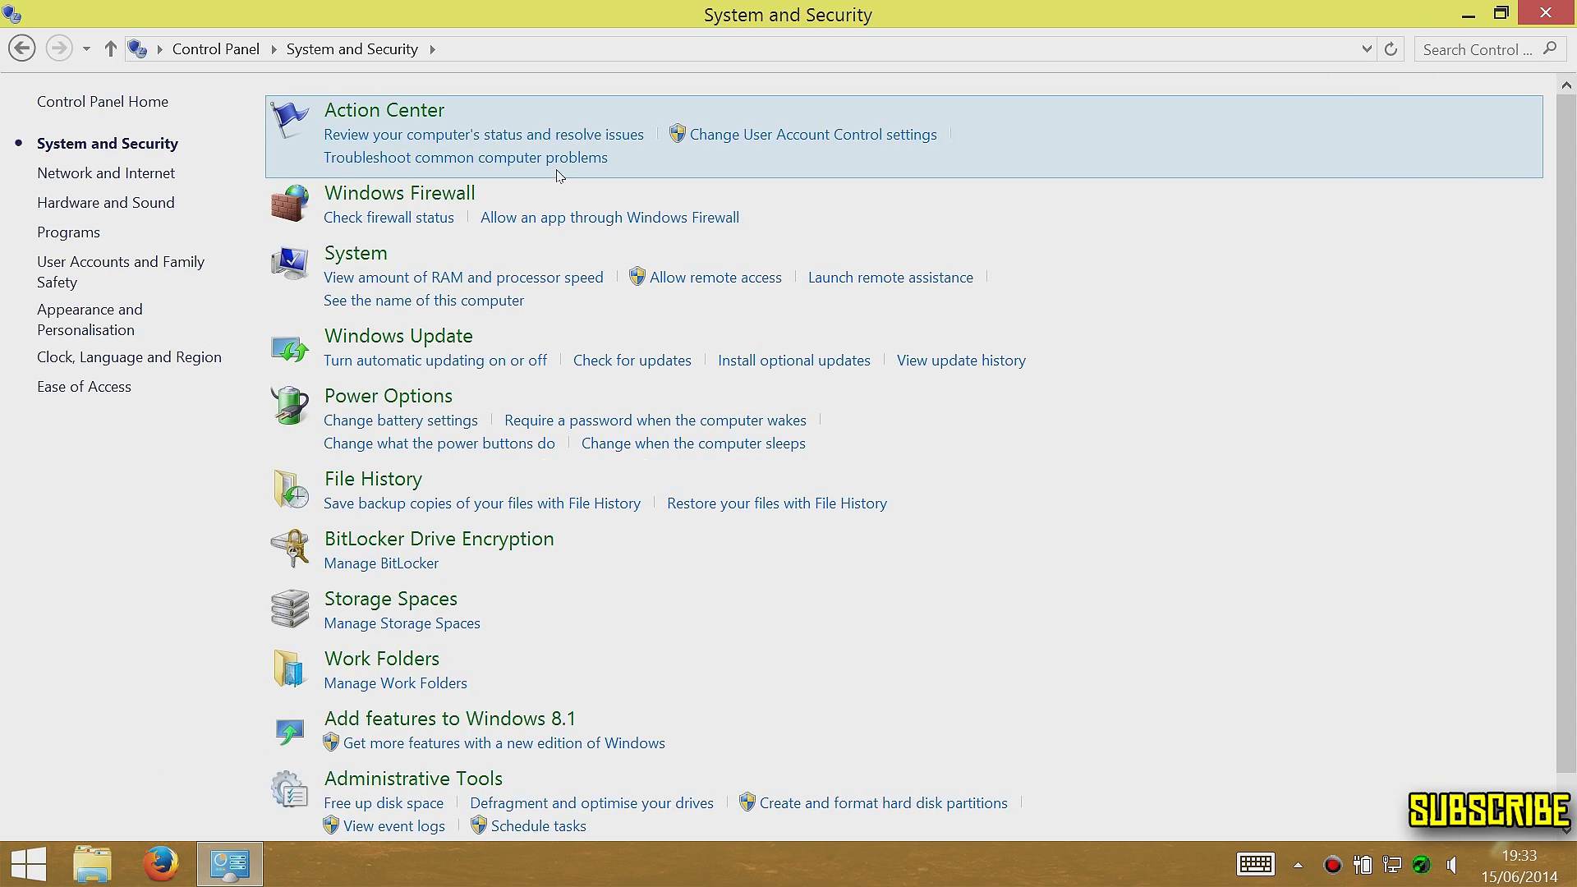
click(348, 251)
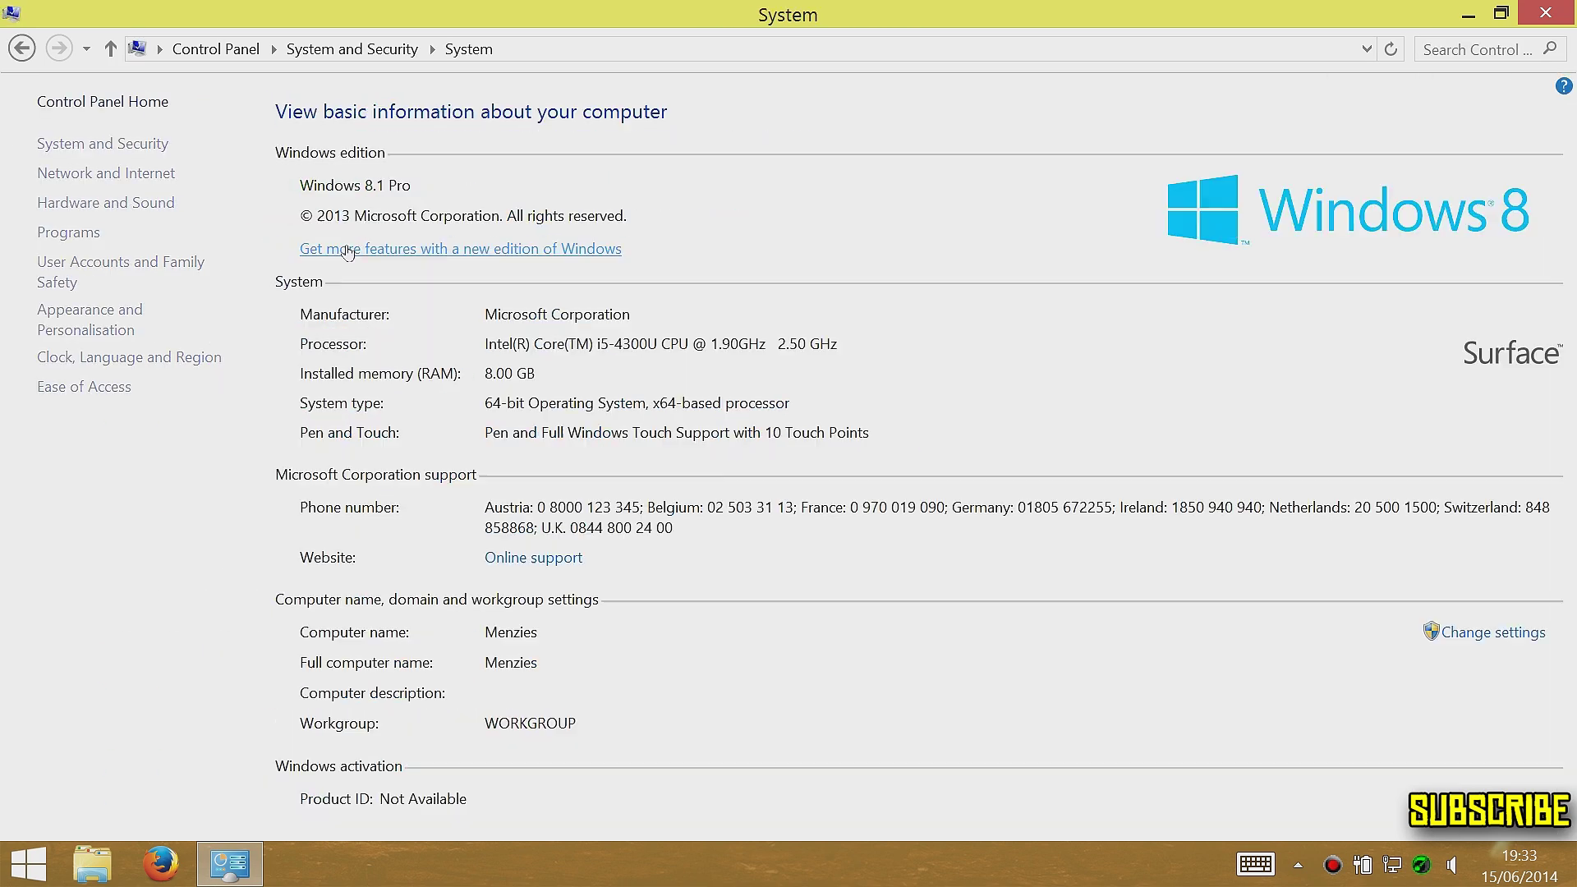
click(92, 208)
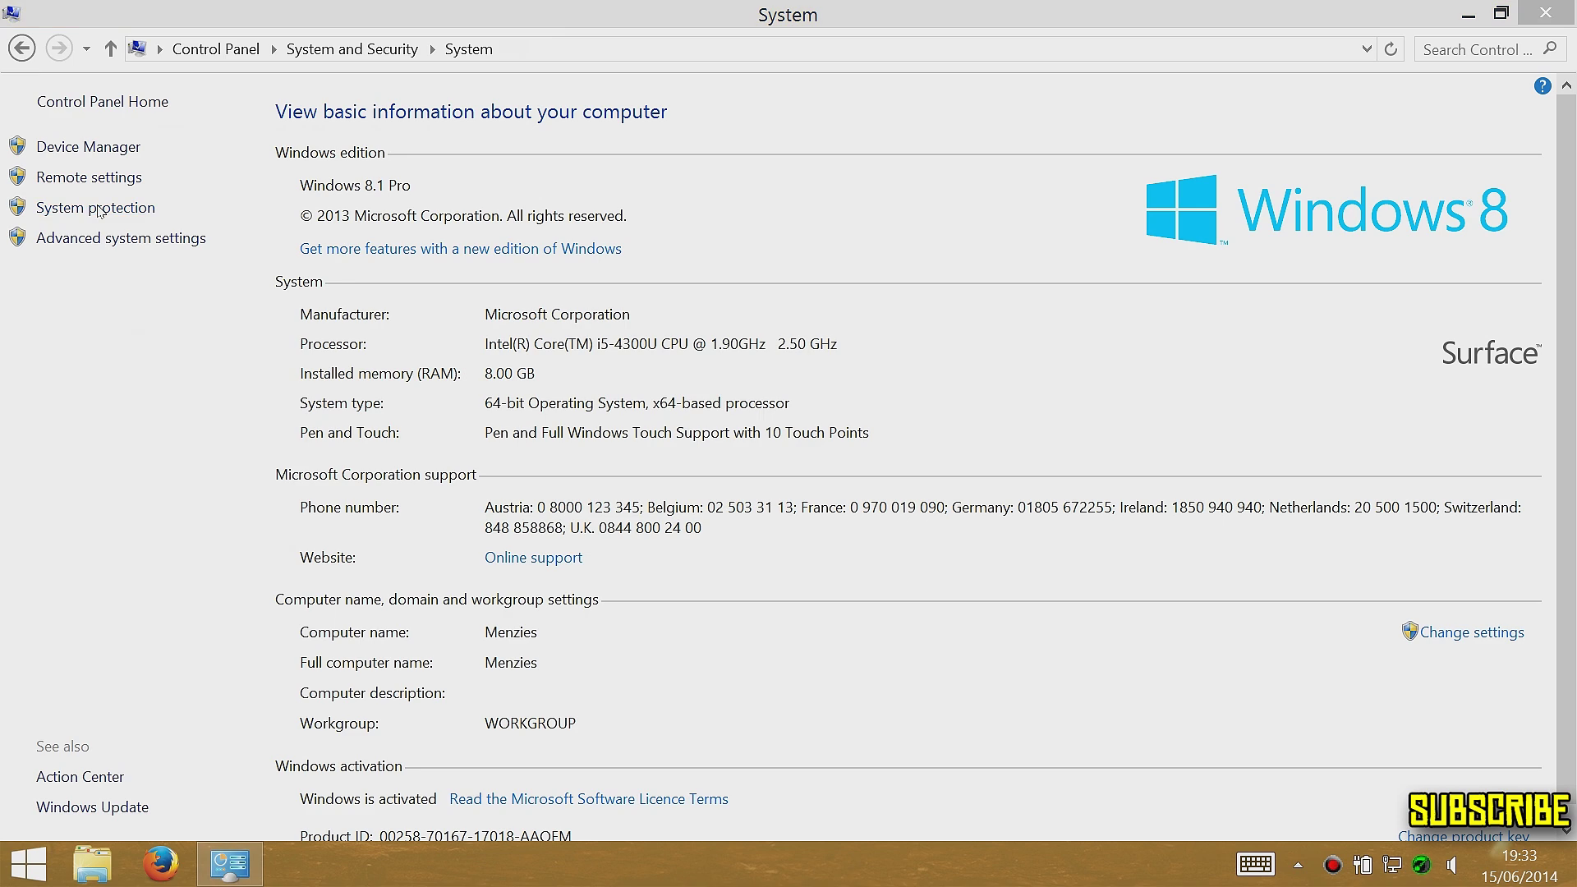
click(341, 365)
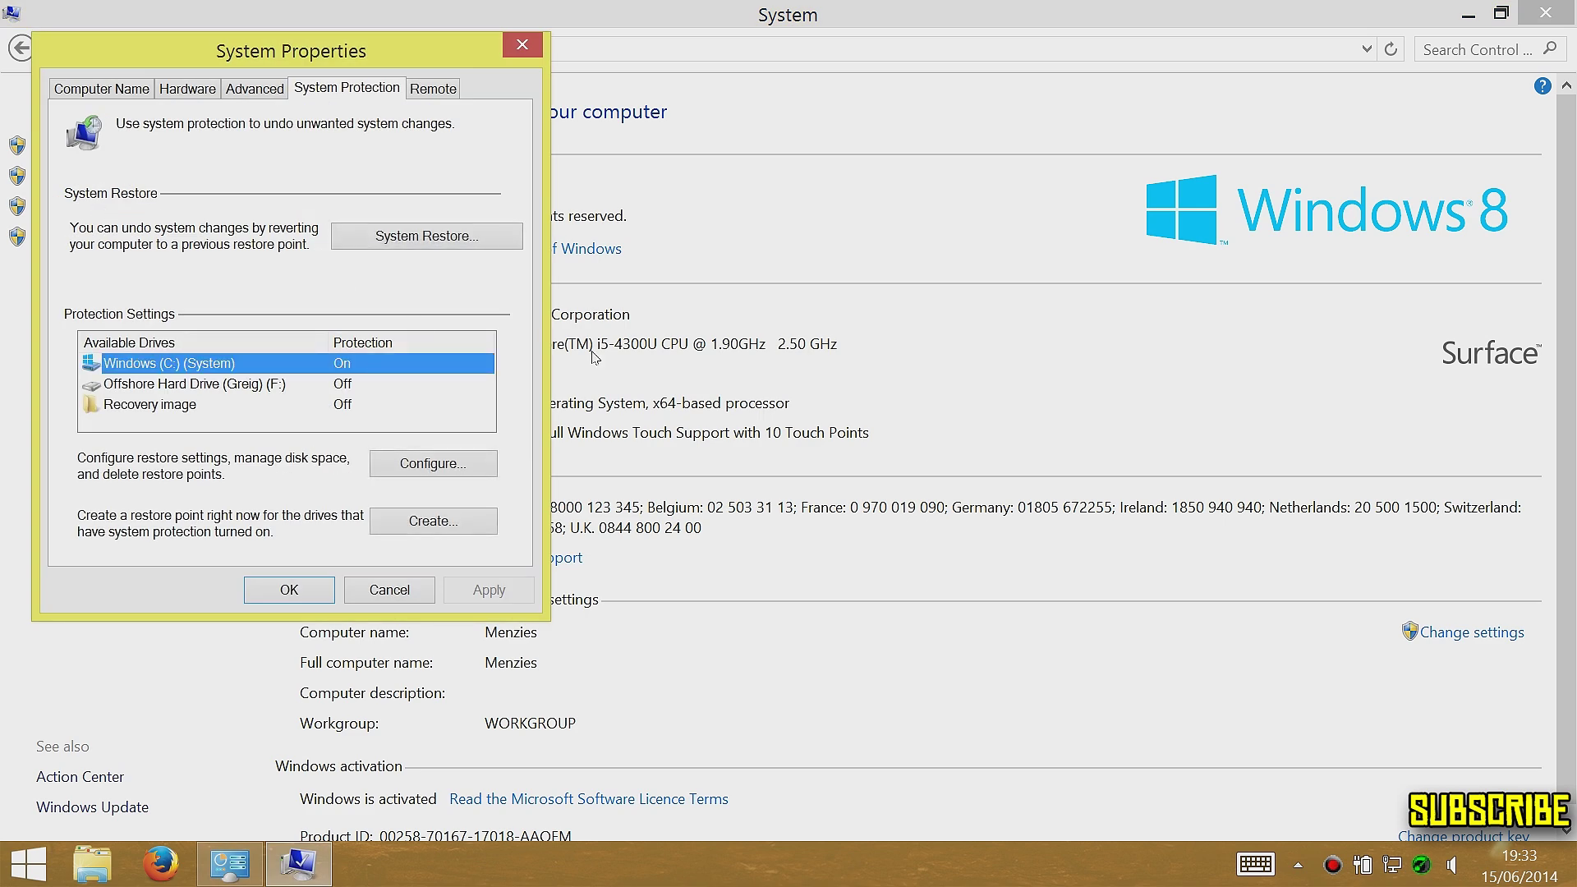
Step: Apply a 5% (11.59 GB) maximum restore usage for Windows (C:) and request deleting its restore points
click(442, 465)
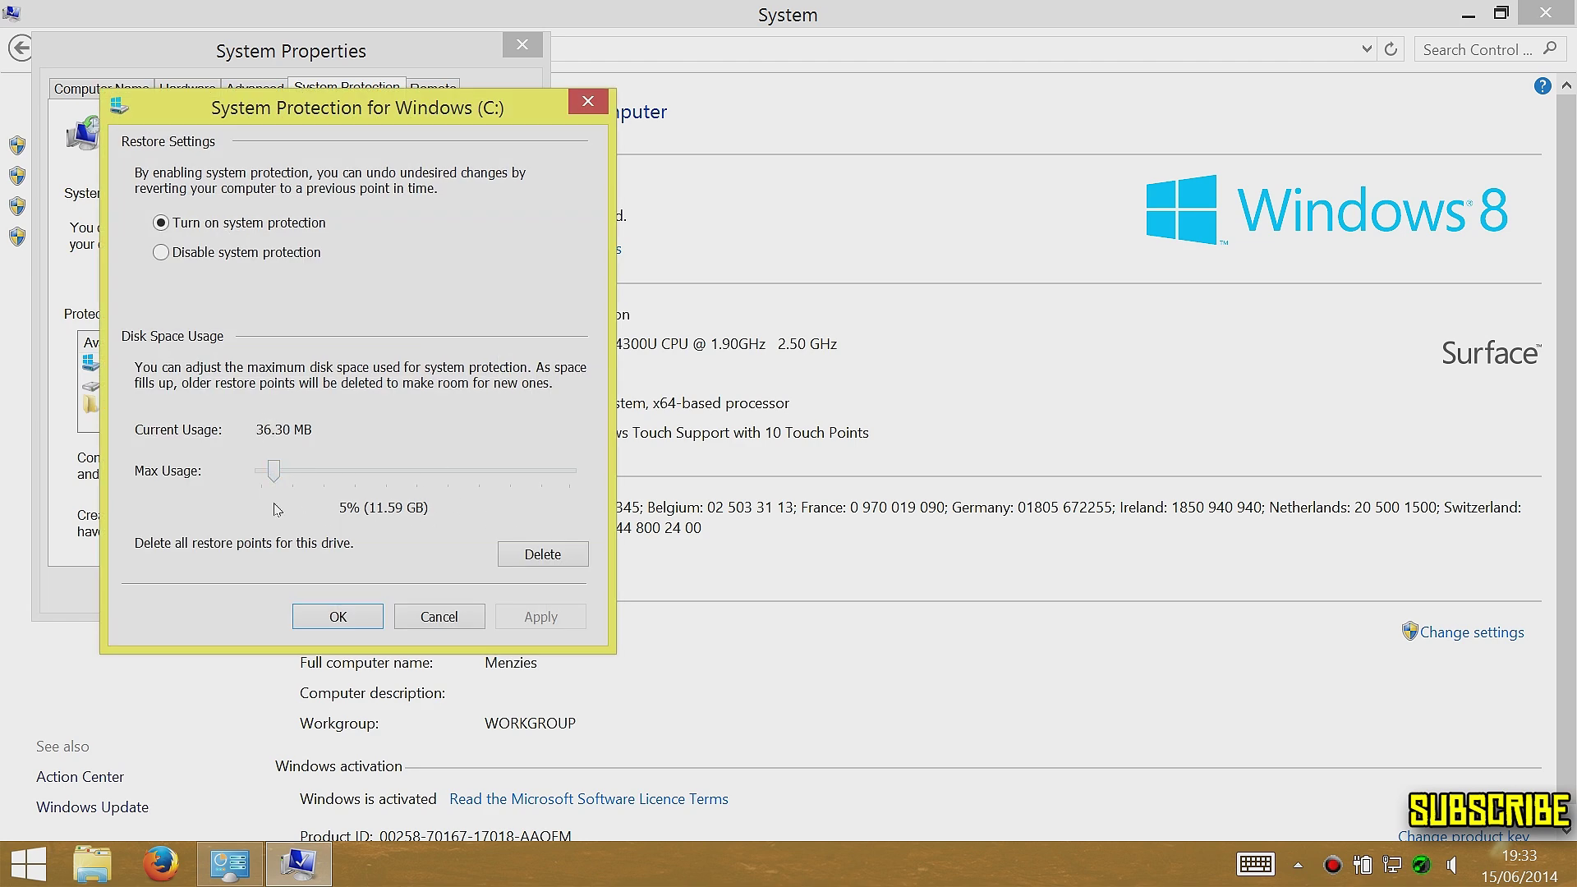
click(280, 474)
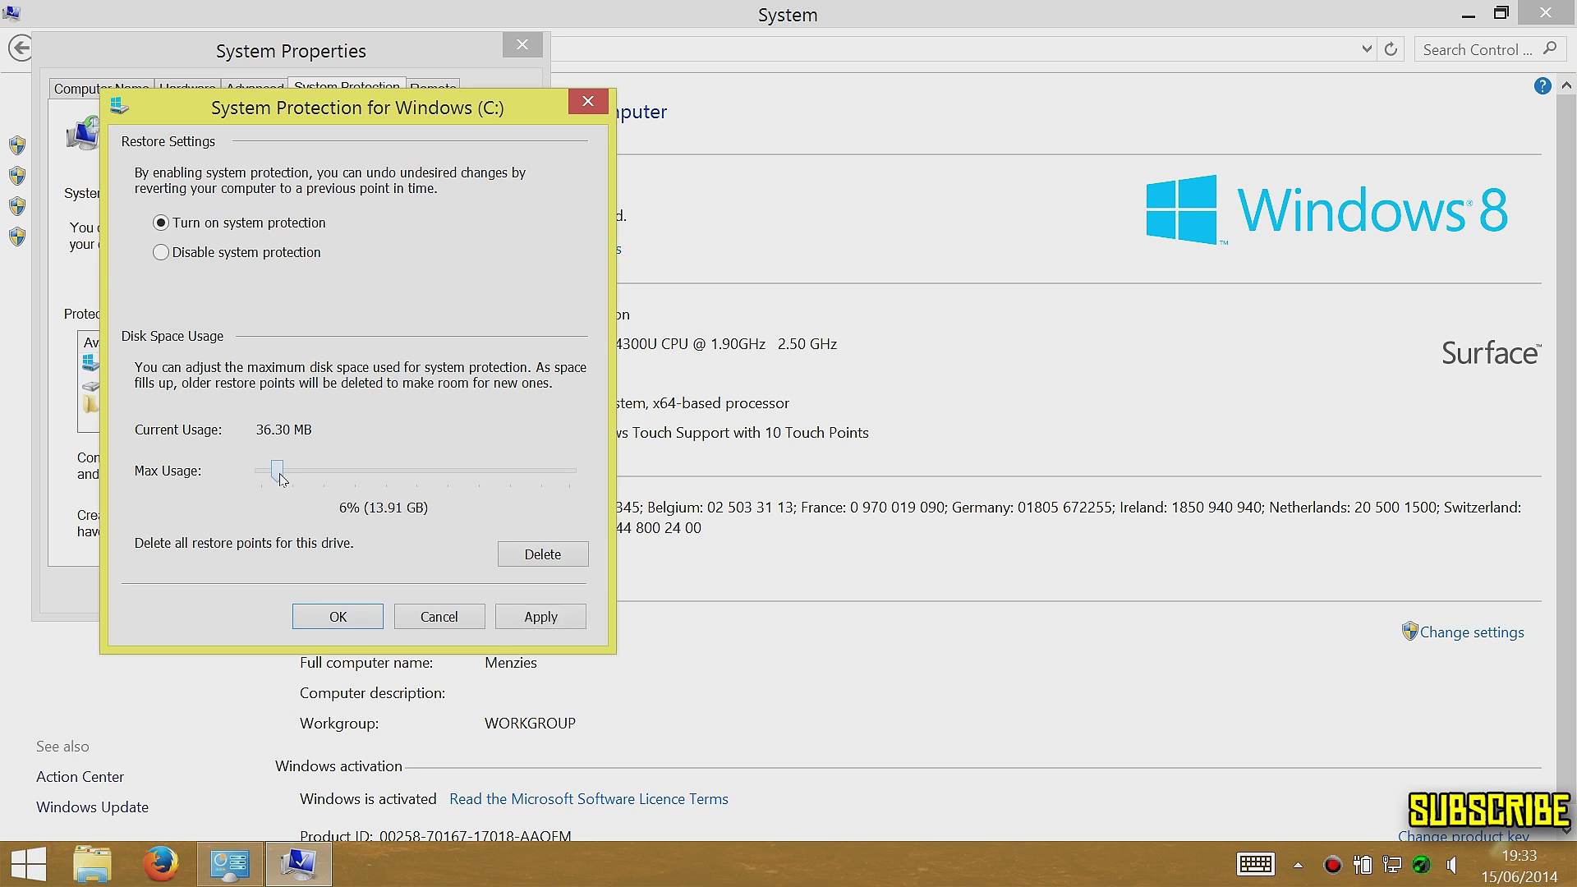
click(563, 620)
mouse_move(294, 478)
mouse_down()
mouse_move(582, 481)
mouse_move(273, 476)
mouse_up()
click(556, 620)
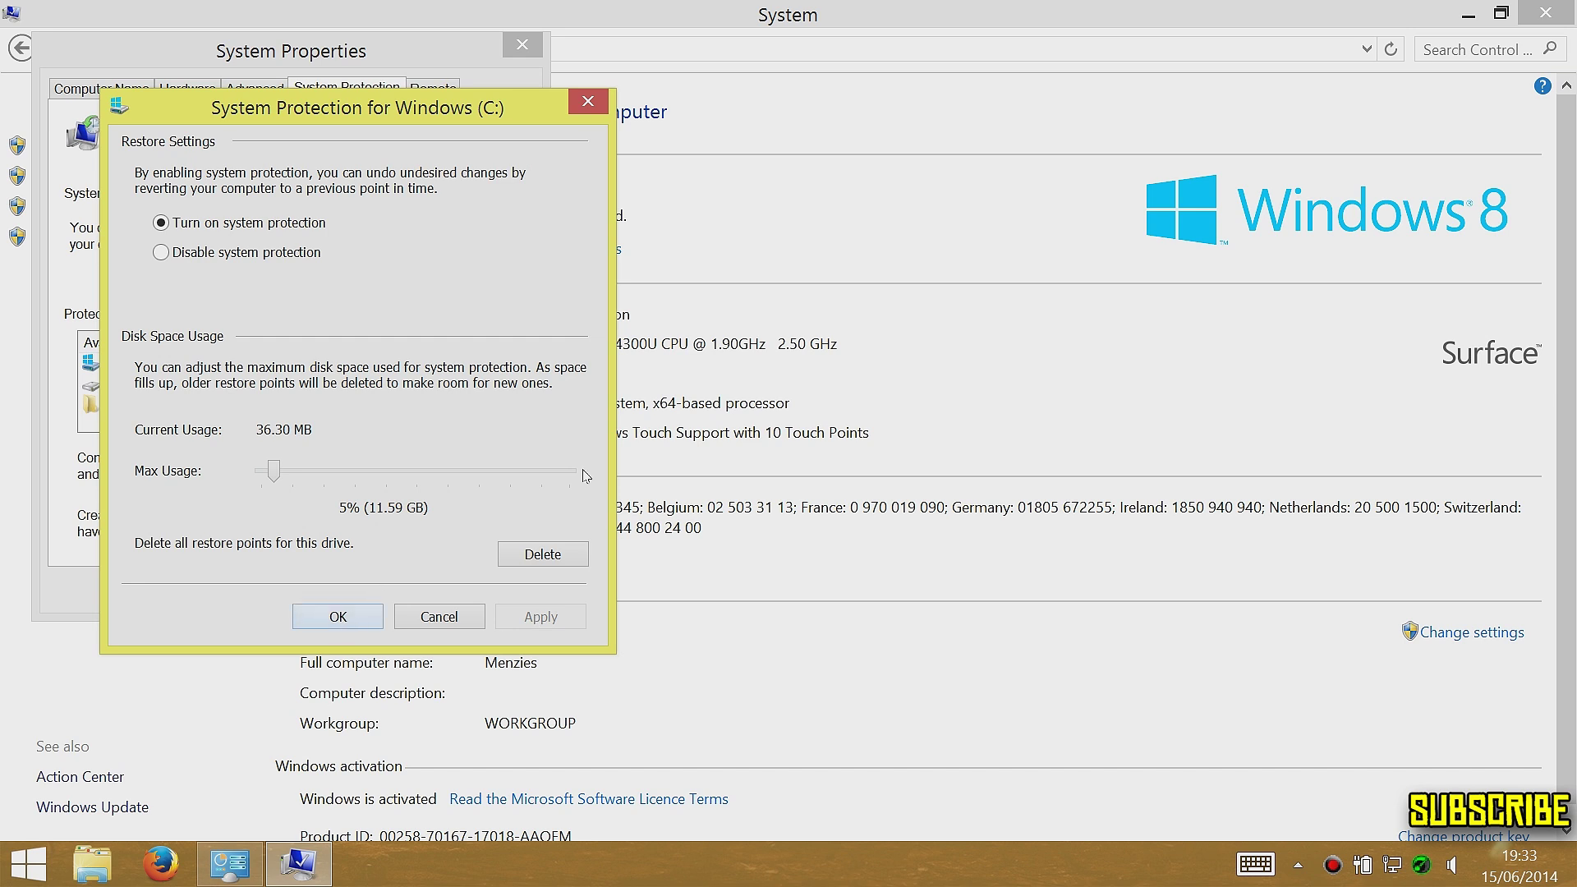
click(541, 558)
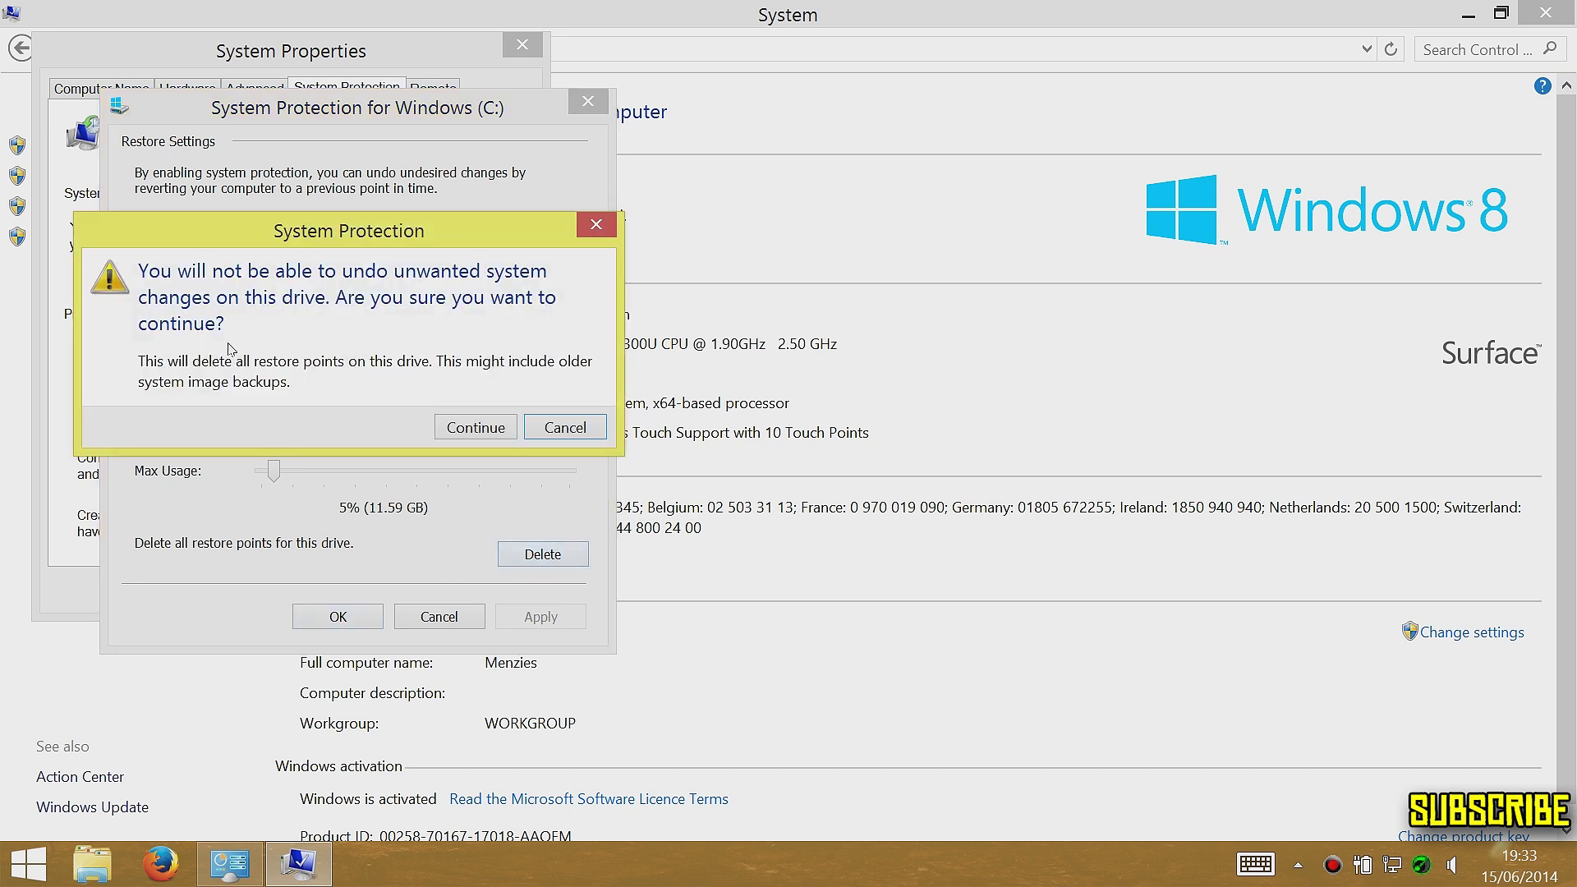
Step: Cancel the restore-point deletion and confirm 5% (11.59 GB) maximum usage for Windows (C:)
drag(531, 234, 703, 222)
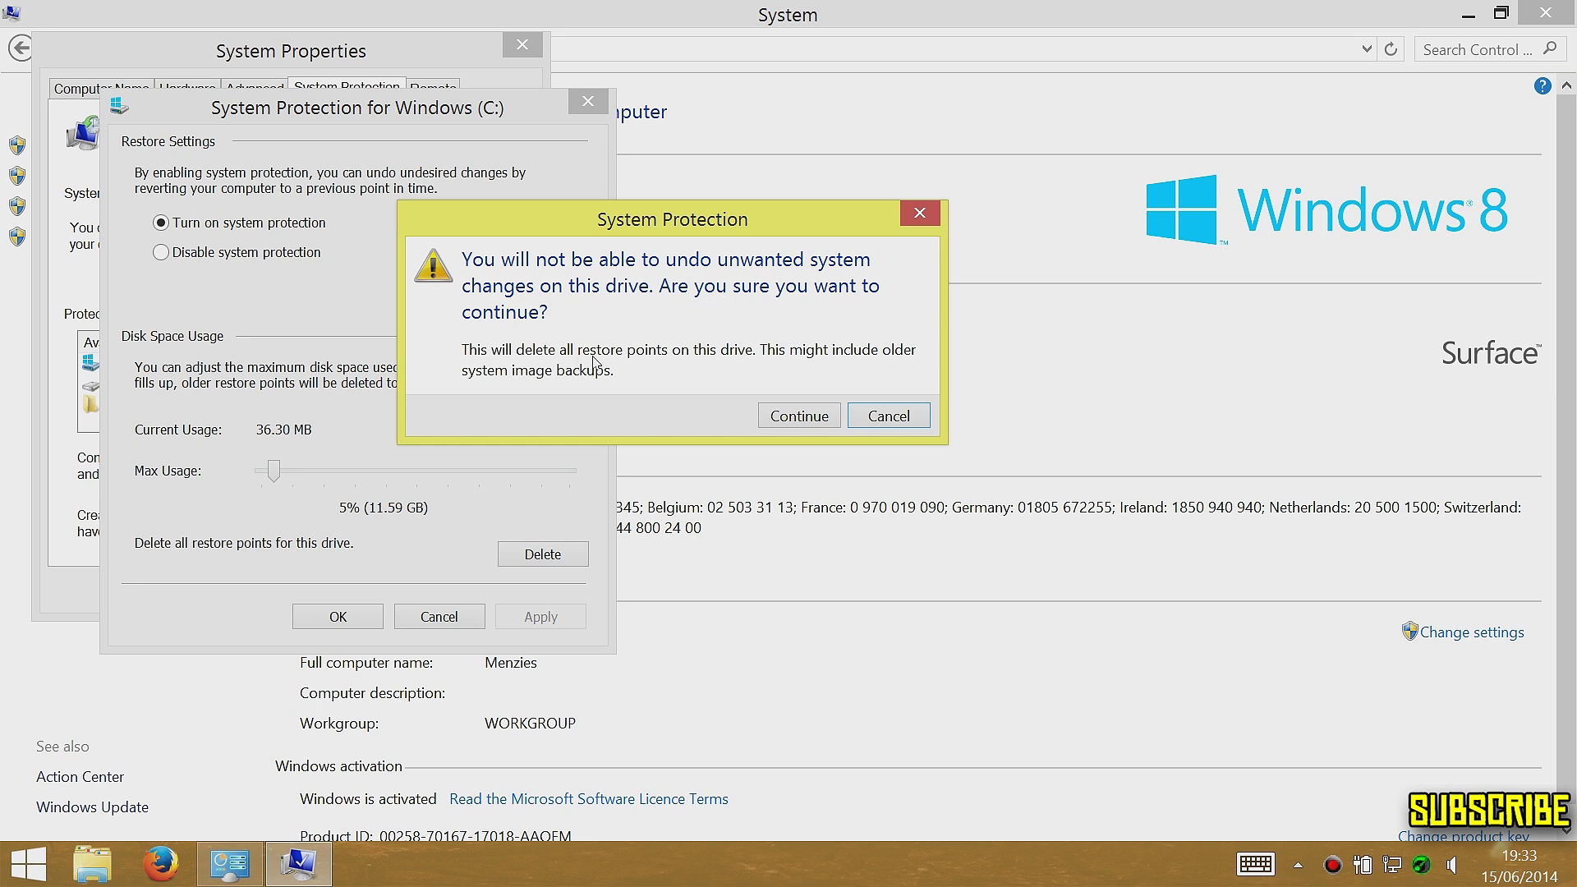
click(887, 416)
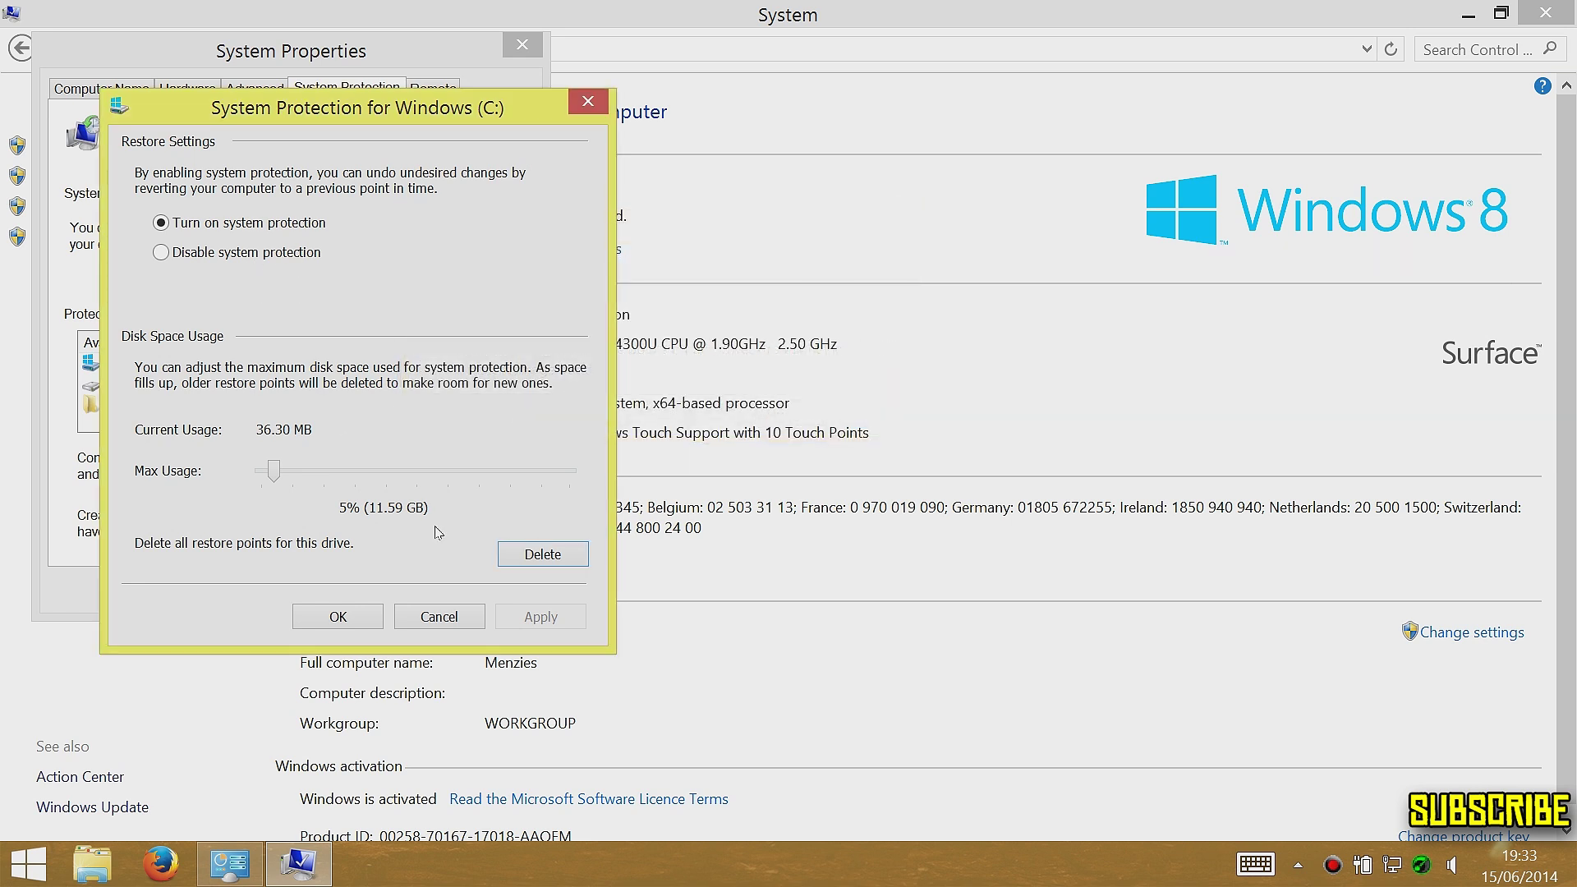
click(278, 482)
drag(279, 482, 279, 483)
key(Left)
key(Left)
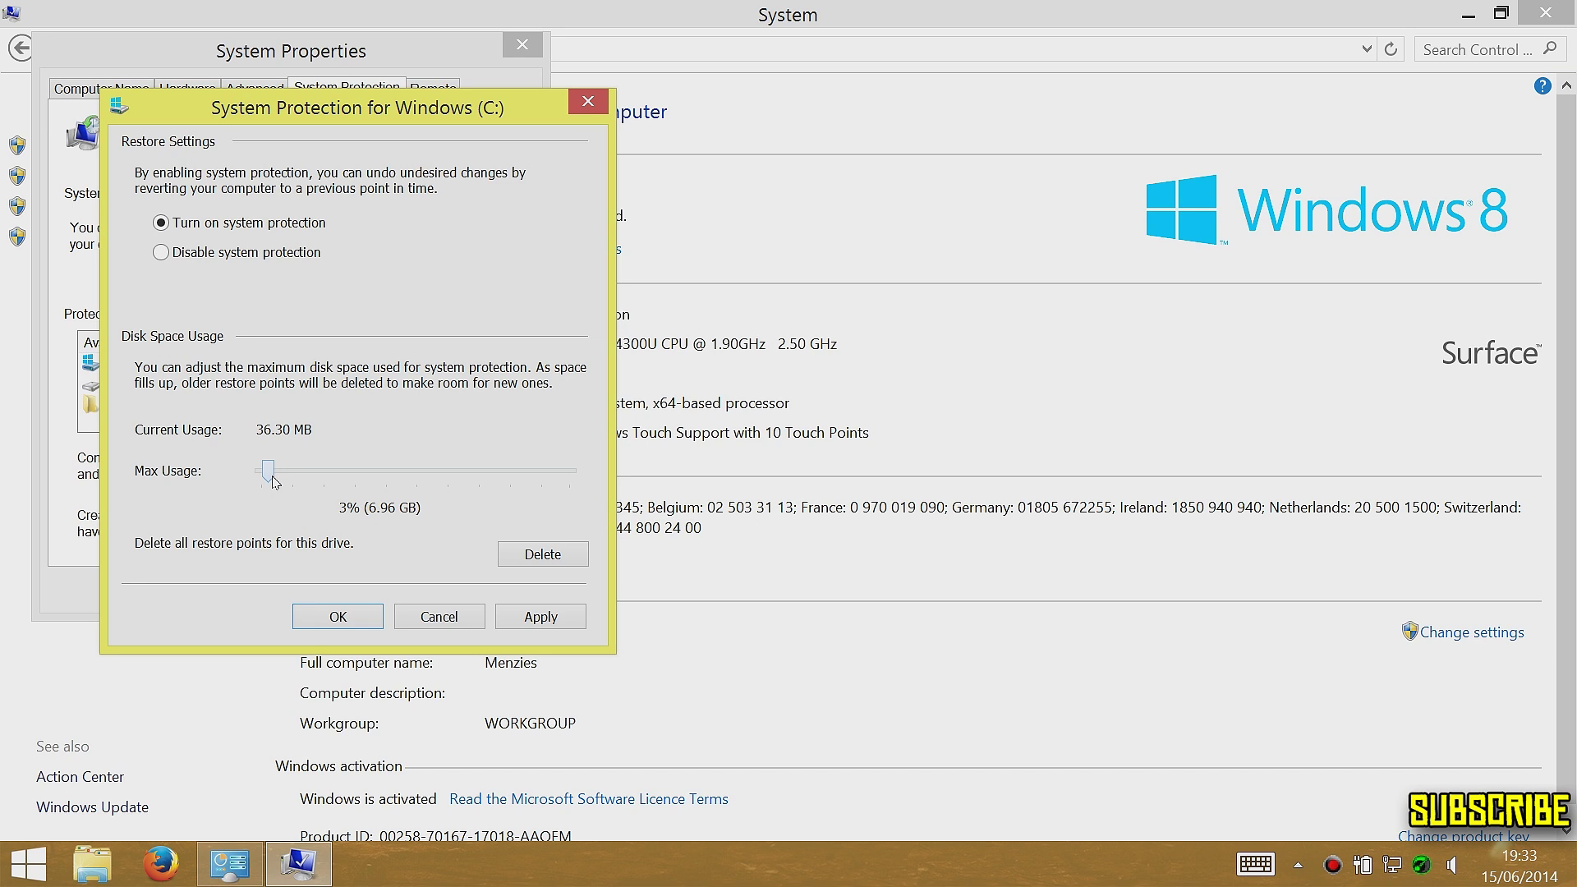
key(Right)
key(Right)
click(555, 622)
click(338, 616)
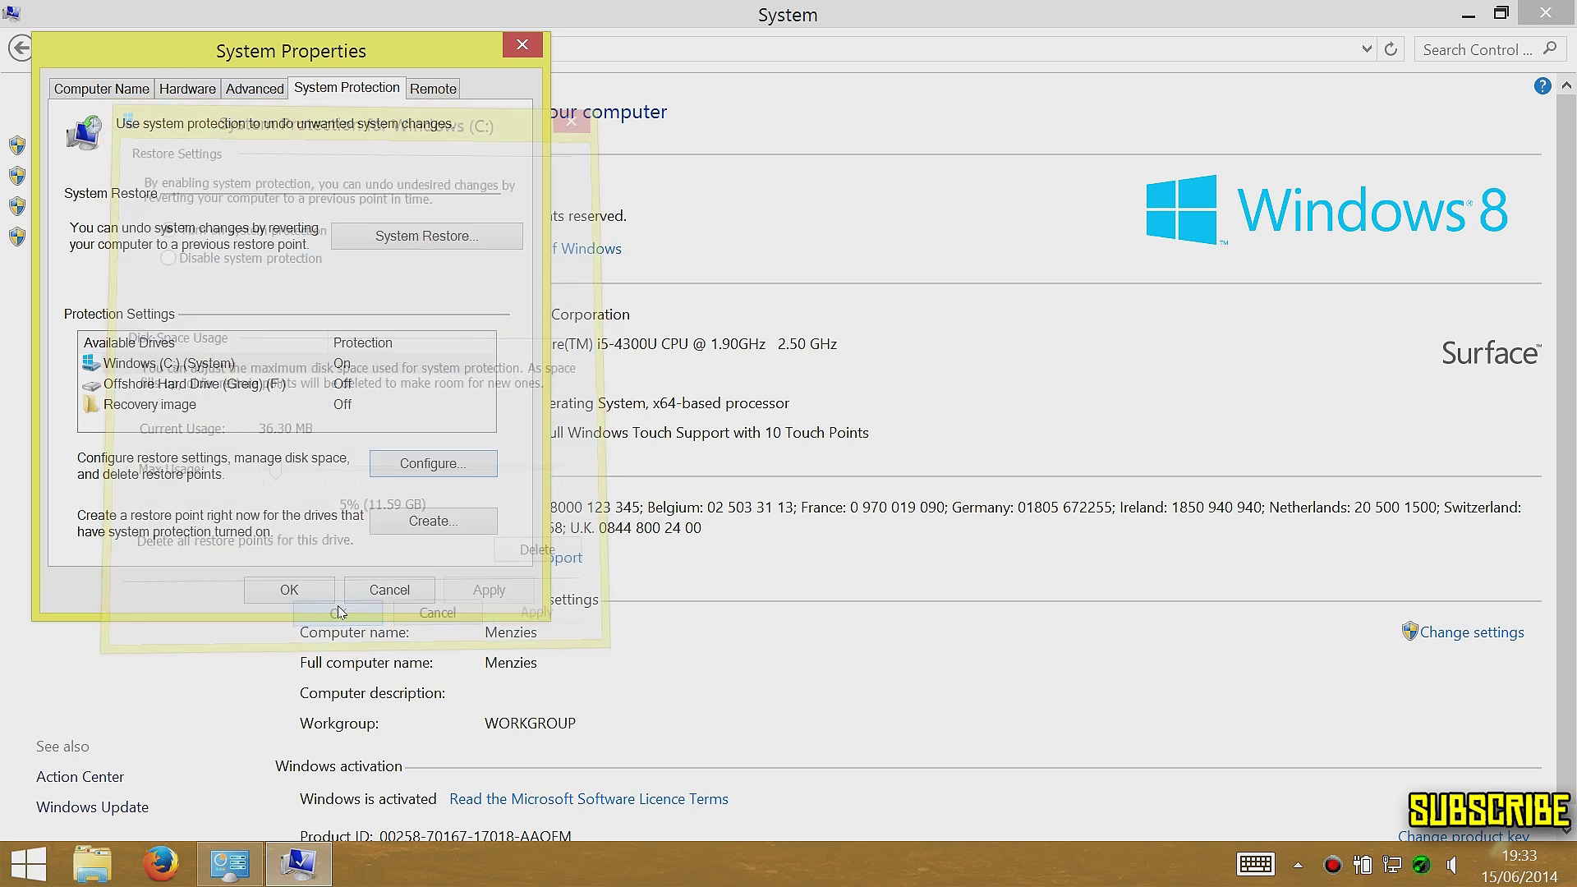